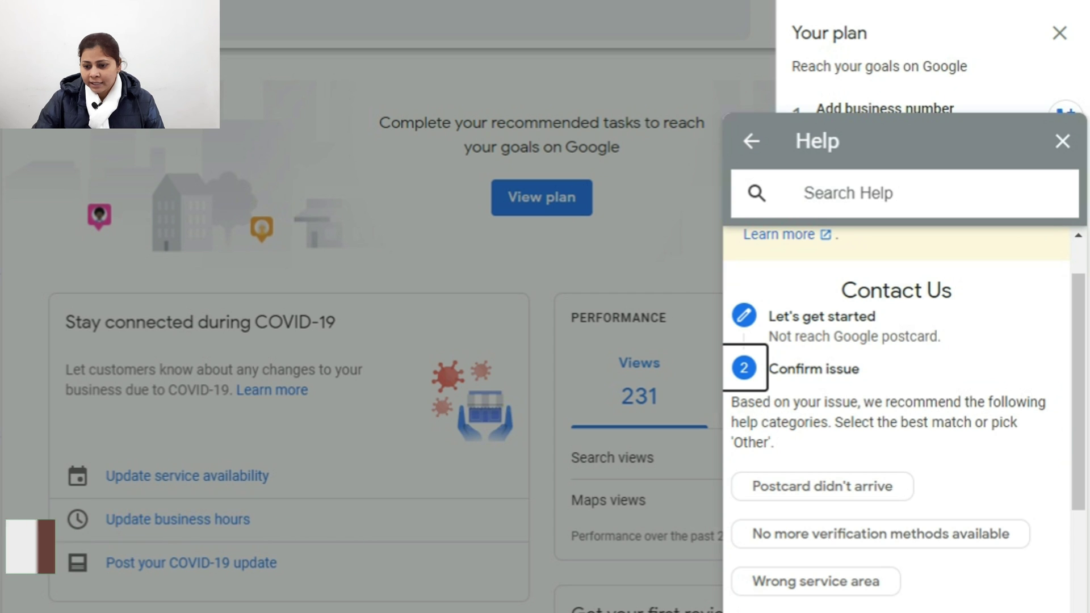
Step: Confirm the issue as "Postcard didn't arrive" in the Contact Us form and continue to the contact options
scroll(896, 420, down, 1)
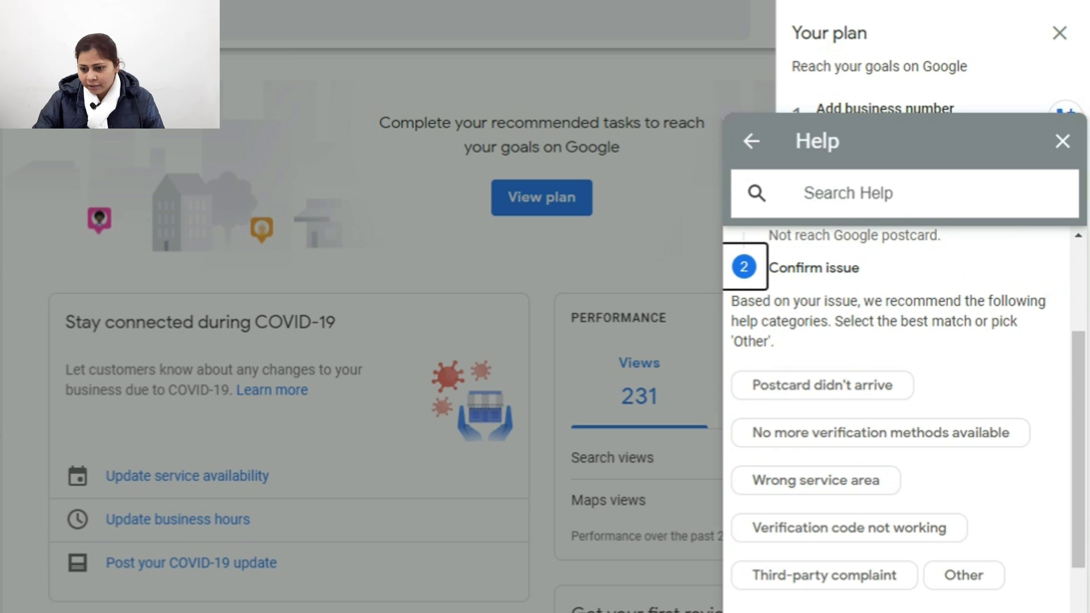
click(822, 385)
scroll(903, 420, up, 2)
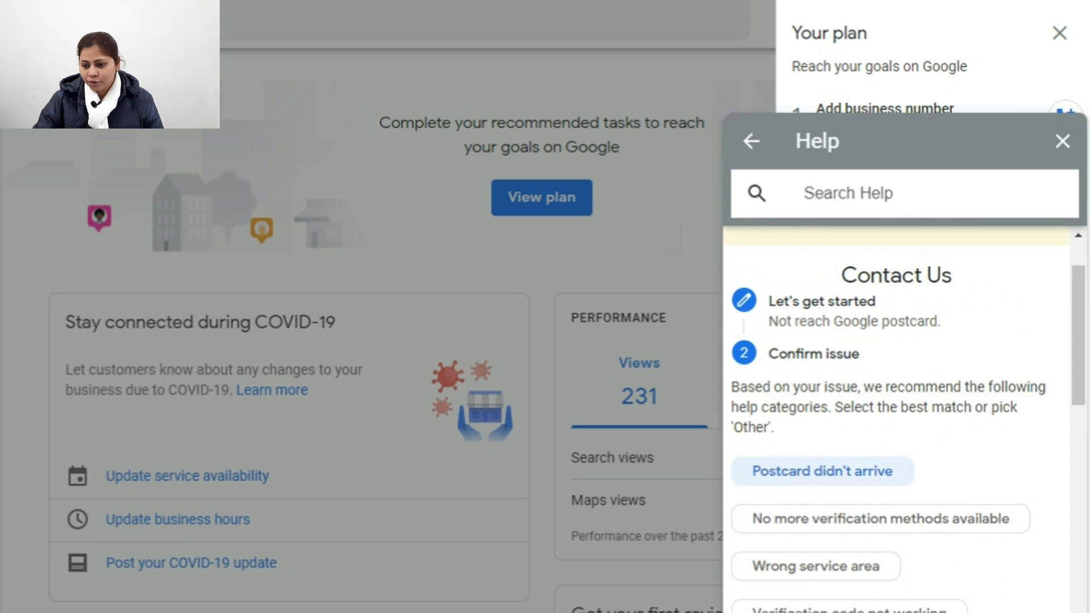
scroll(902, 420, down, 2)
scroll(902, 420, down, 10)
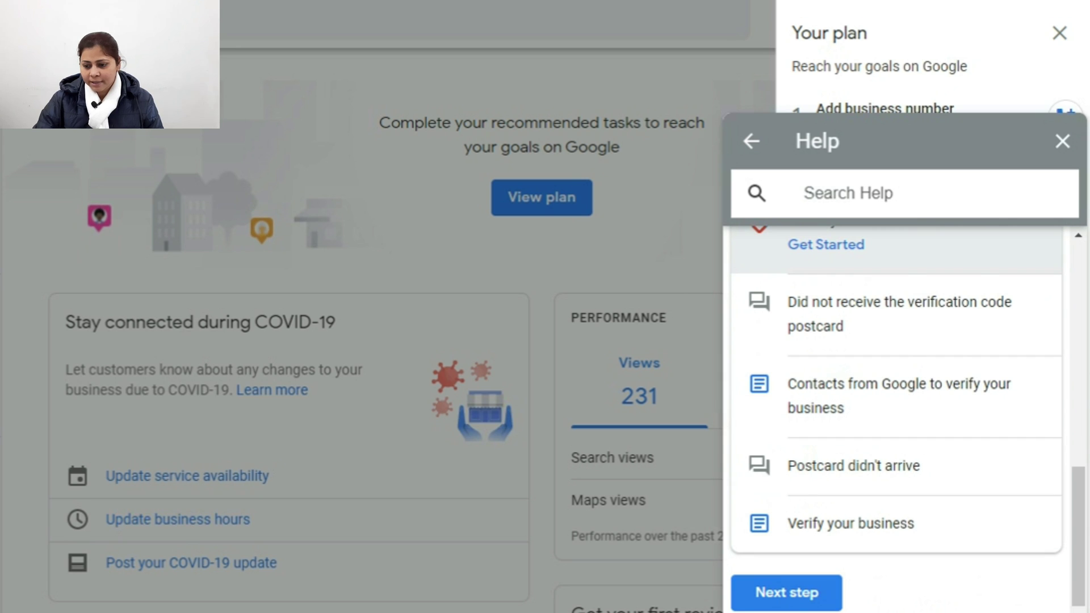
scroll(902, 420, down, 1)
click(786, 527)
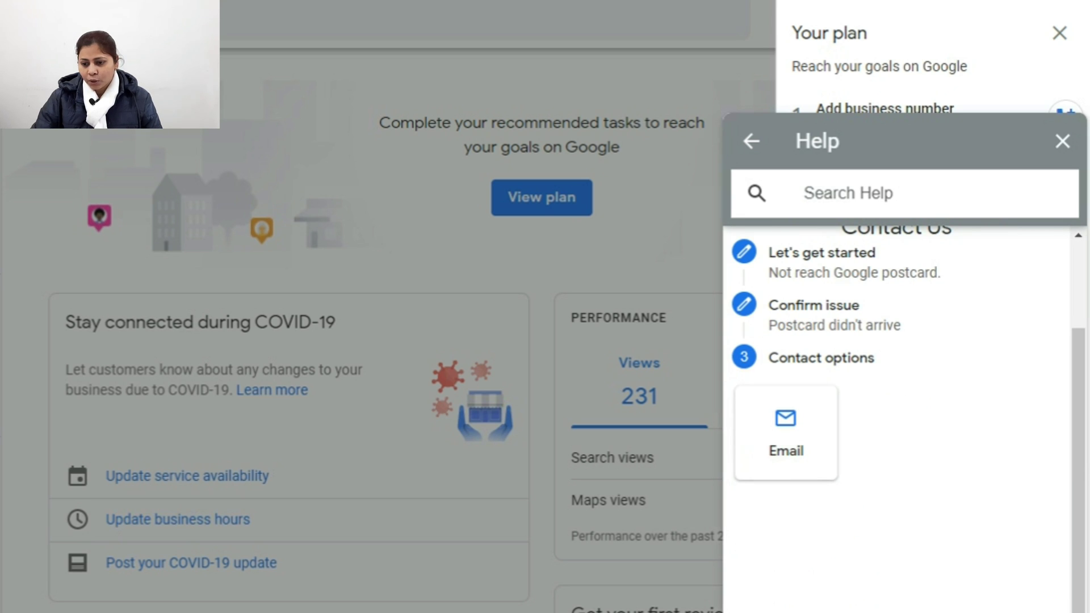
Step: Choose Email as the contact option and look over the fields of the support request form
drag(777, 358, 875, 358)
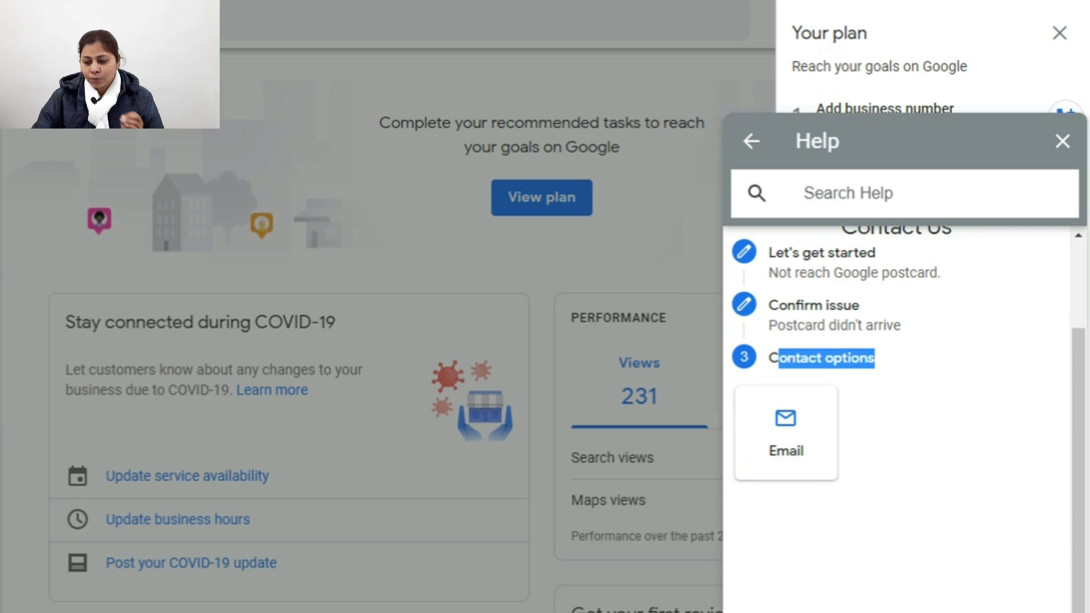
click(785, 432)
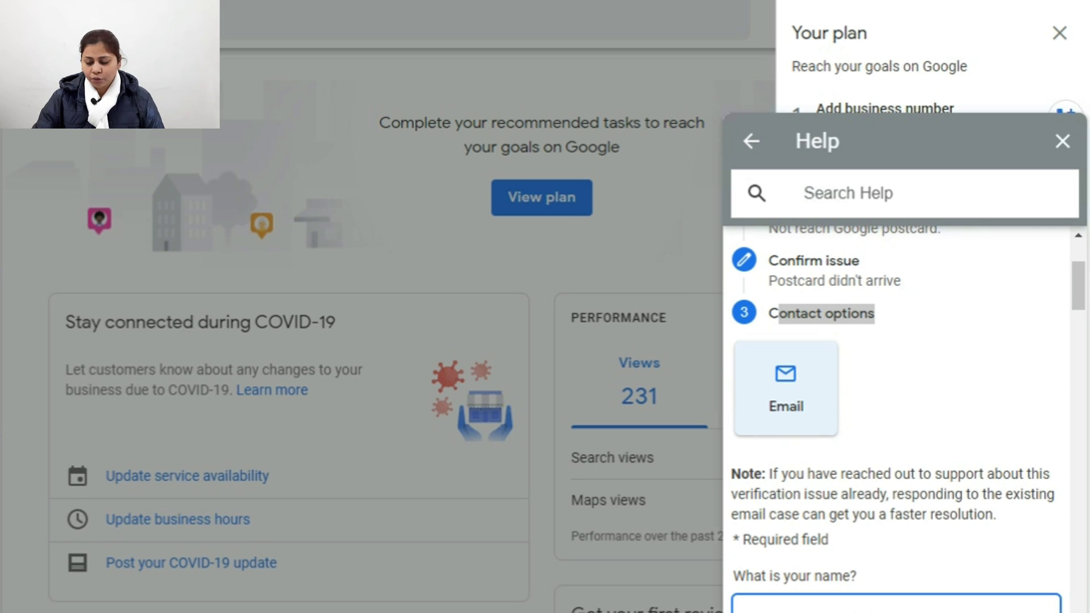
scroll(897, 409, down, 3)
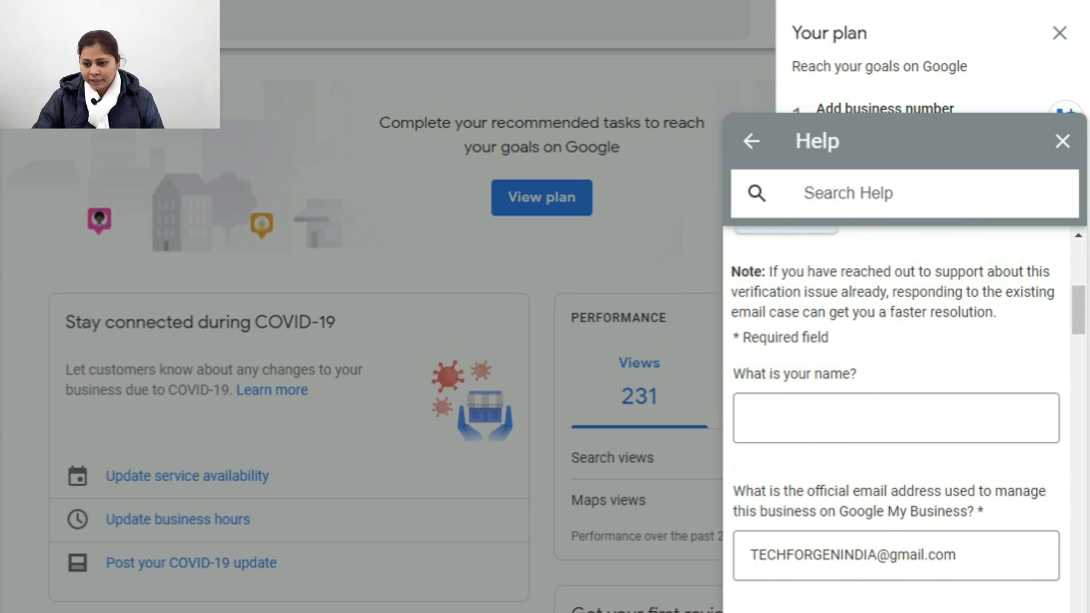
scroll(896, 420, down, 10)
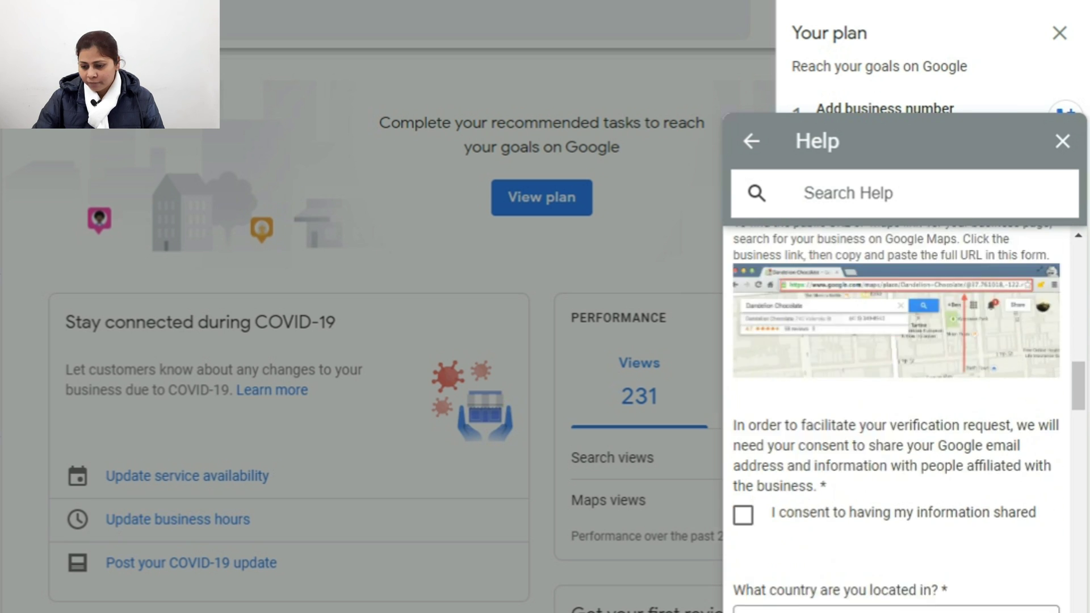
scroll(897, 420, down, 7)
scroll(897, 420, up, 3)
scroll(896, 420, down, 5)
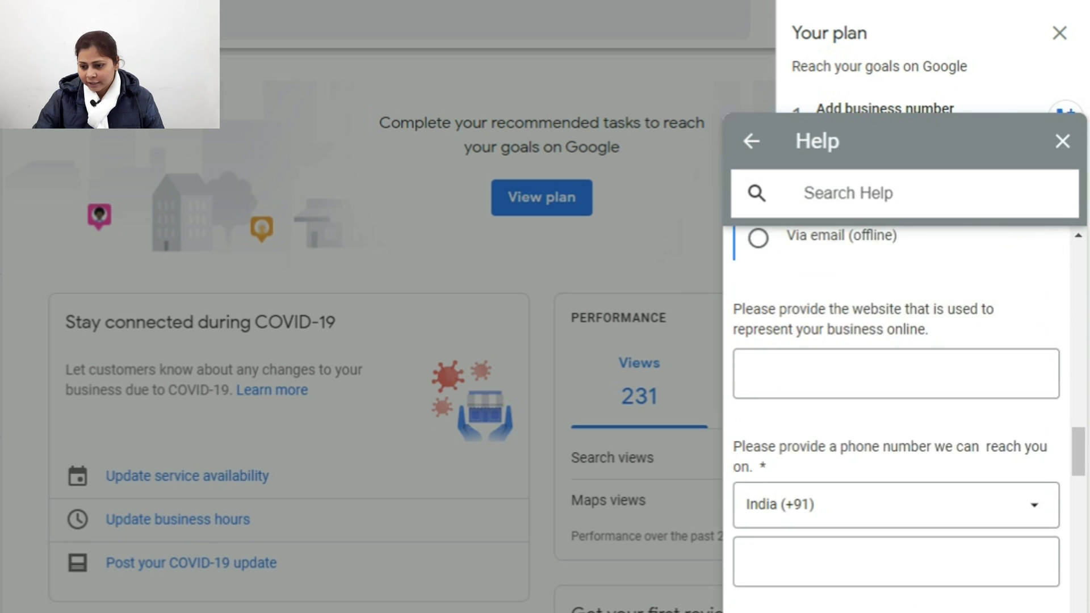
scroll(897, 420, up, 12)
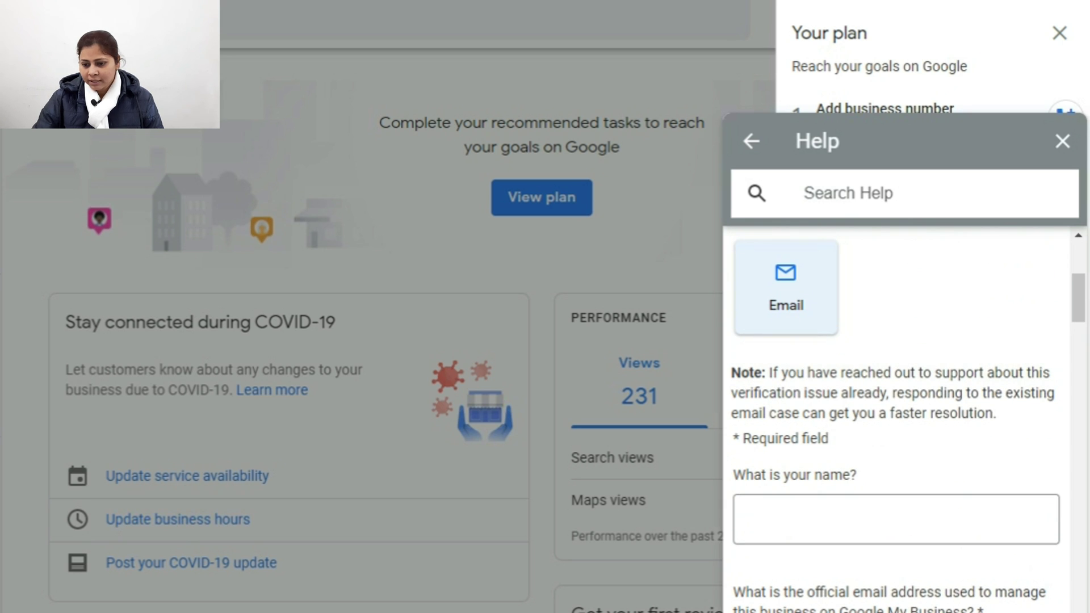
Step: Fill in the contact's full name in the request form using the saved suggestion
click(751, 520)
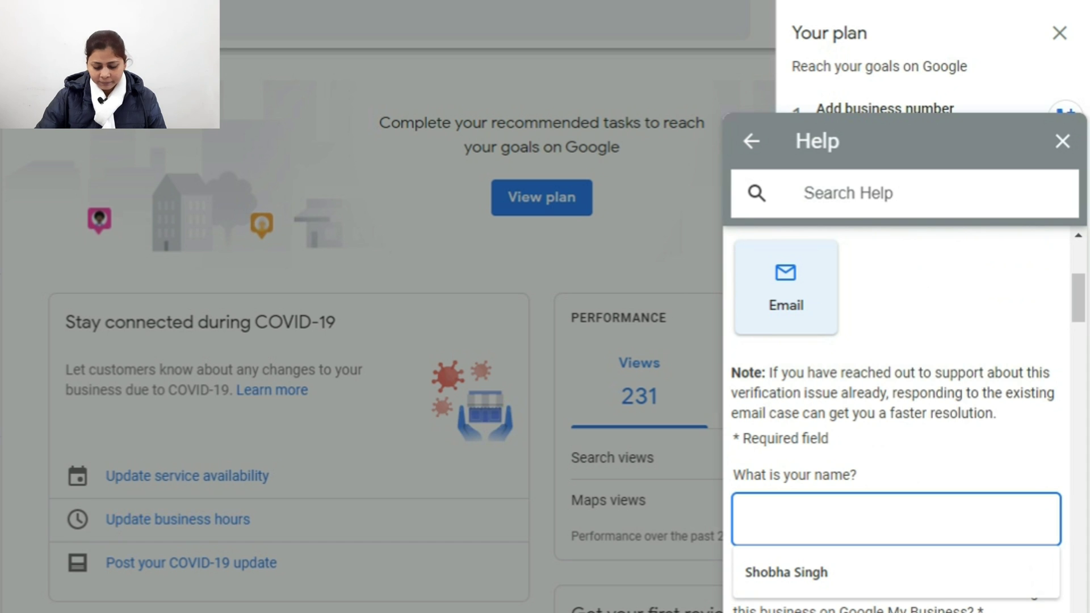
key(Down)
key(Return)
key(Tab)
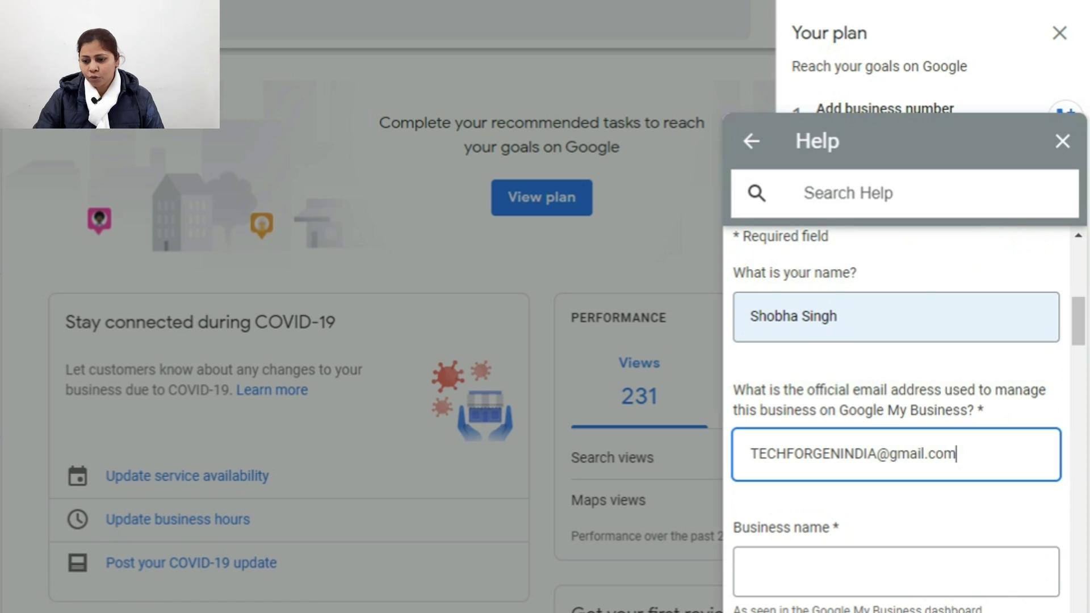
Step: Check the prefilled official email address used to manage the business
key(shift+Left)
key(shift+Left)
key(shift+Left)
key(shift+Left)
key(shift+Left)
key(shift+Left)
key(shift+Left)
key(shift+Left)
key(shift+Left)
key(shift+Left)
key(shift+Left)
key(shift+Left)
key(shift+Left)
key(shift+Left)
key(shift+Left)
key(shift+Left)
key(shift+Left)
key(shift+Left)
key(shift+Left)
key(shift+Left)
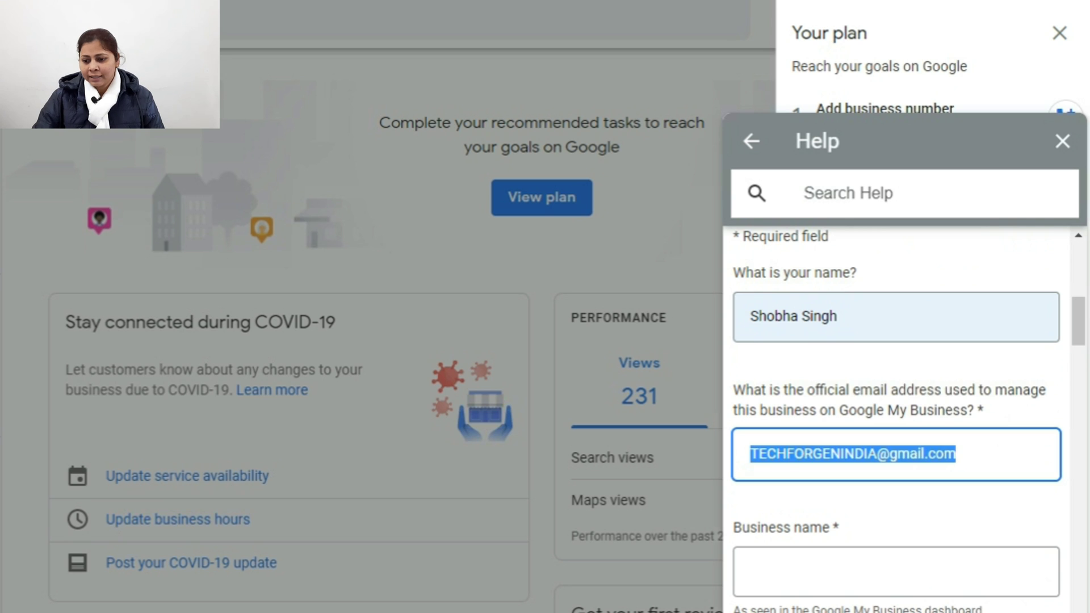
click(955, 453)
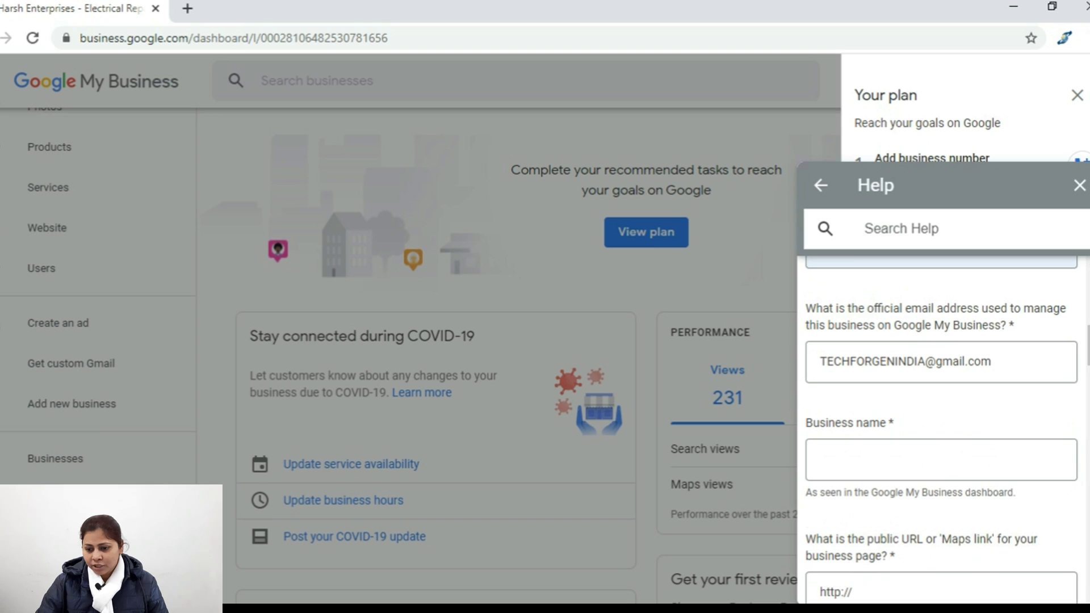
Step: Copy the business name "Harsh Enterprises - Electrical Repair Services" from the dashboard into the form's Business name field
click(896, 571)
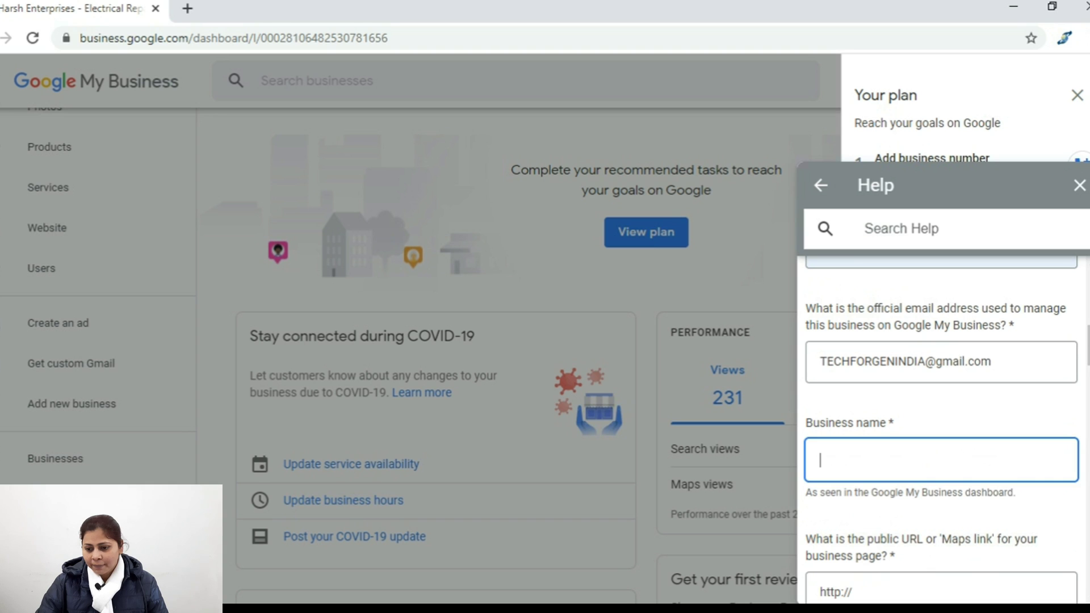
click(940, 459)
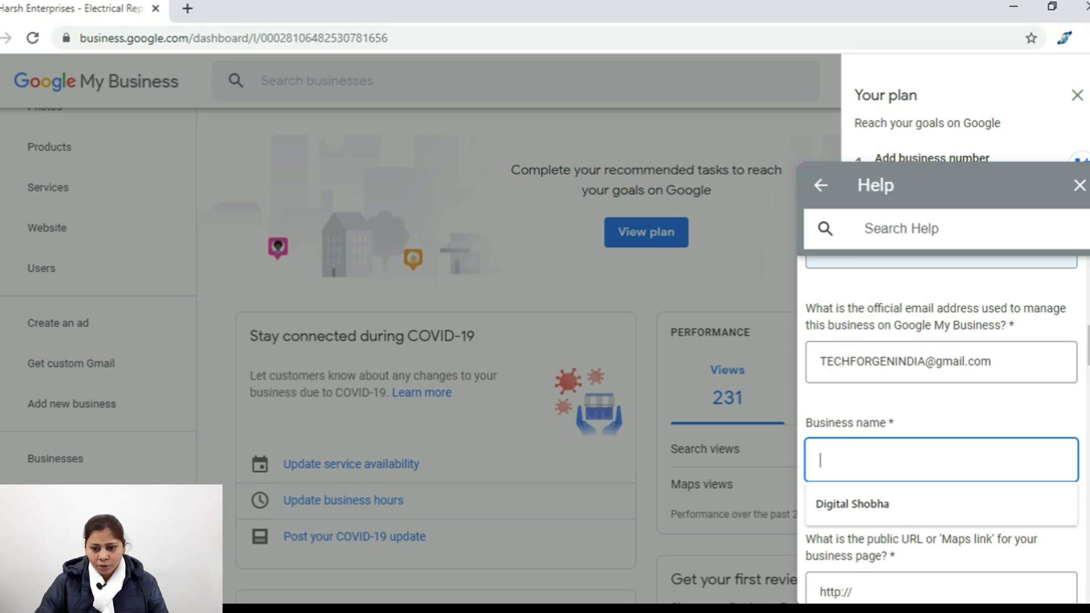
click(88, 268)
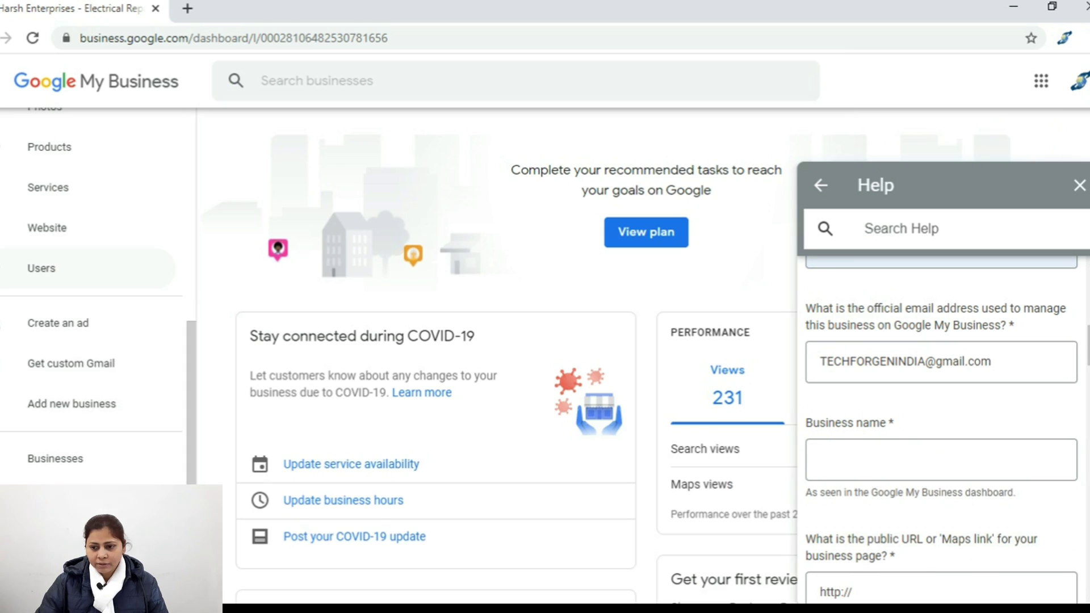
scroll(91, 295, up, 5)
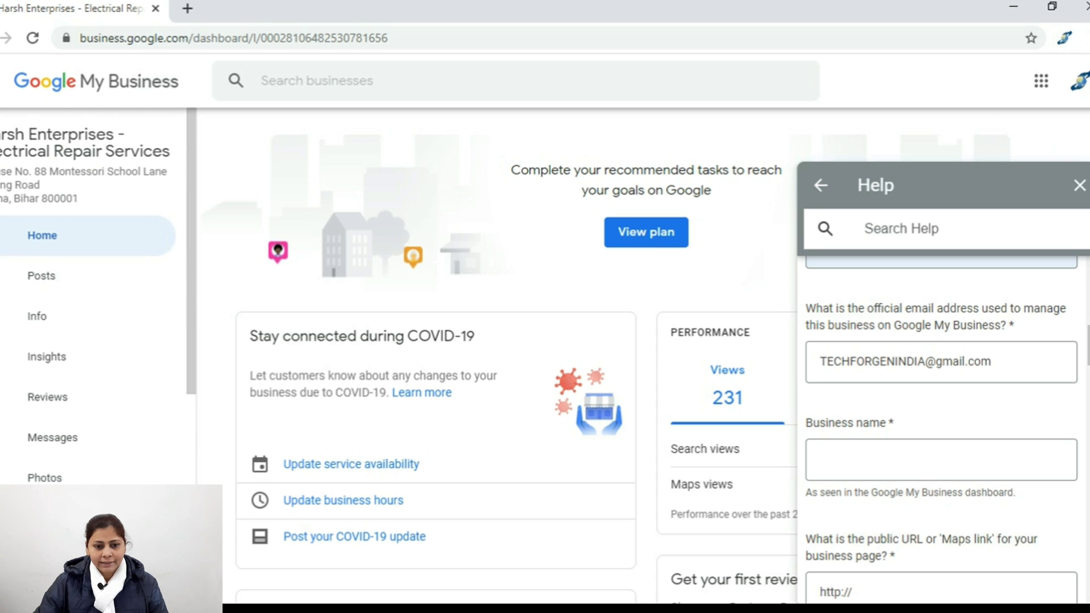
drag(1, 134, 169, 151)
key(ctrl+c)
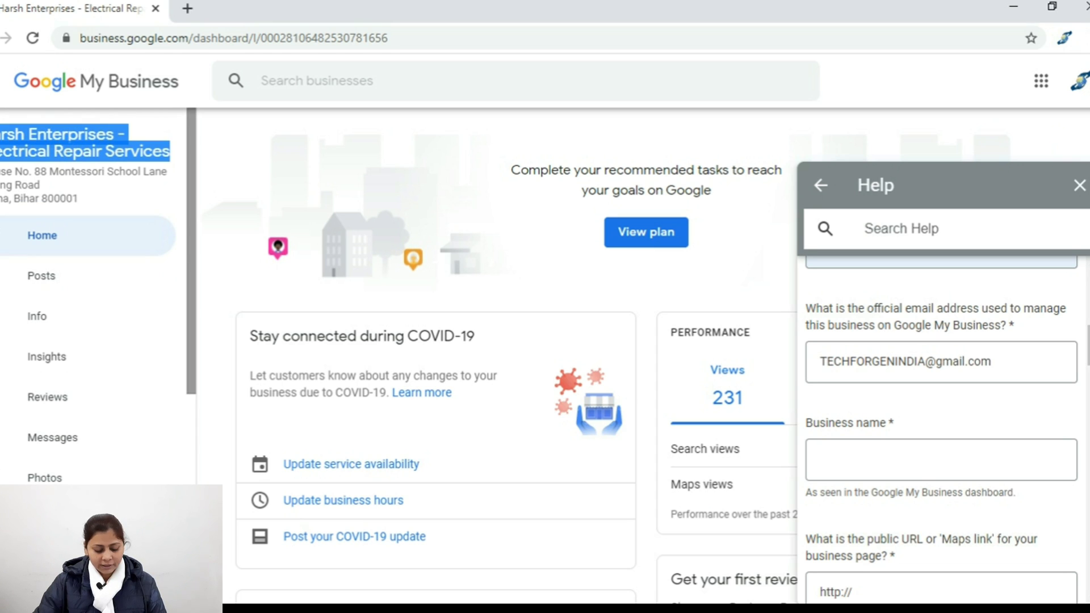
click(821, 459)
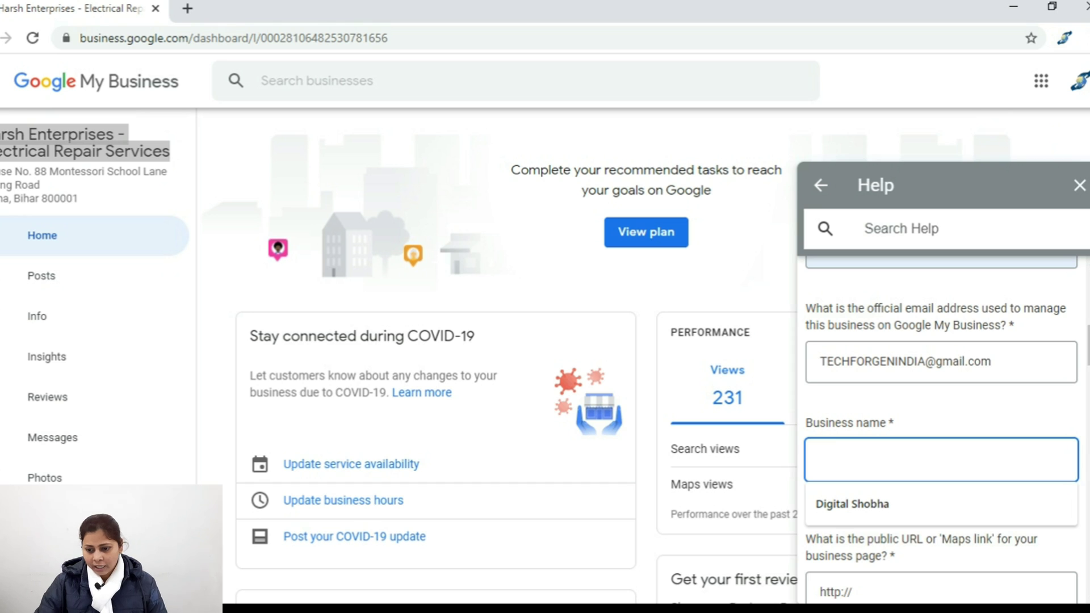
key(ctrl+v)
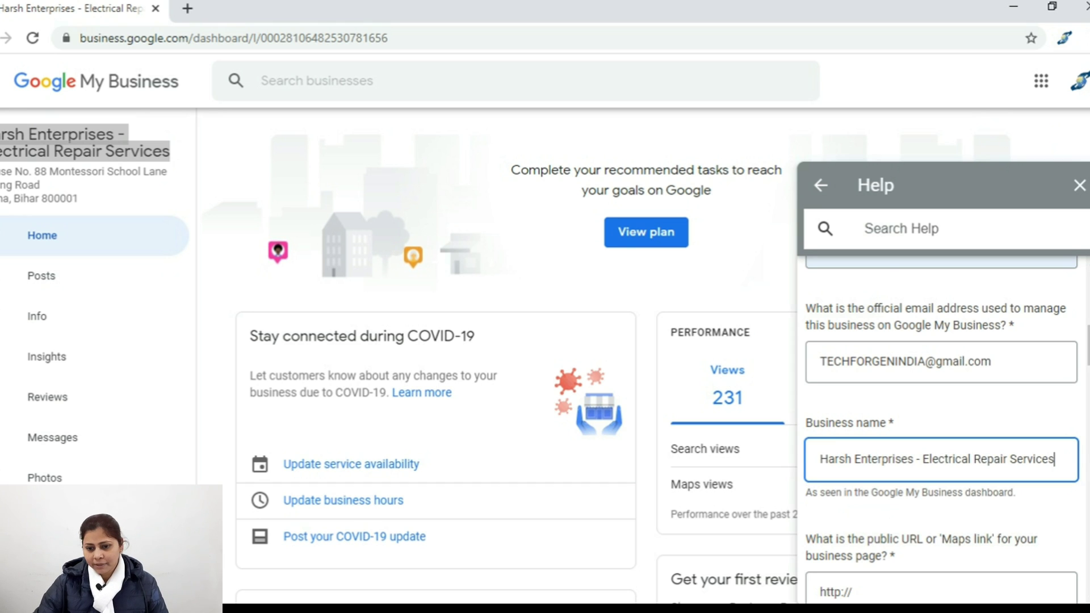
Step: Find the business's View on Maps link on the dashboard and open it in a new browser tab
scroll(940, 430, down, 3)
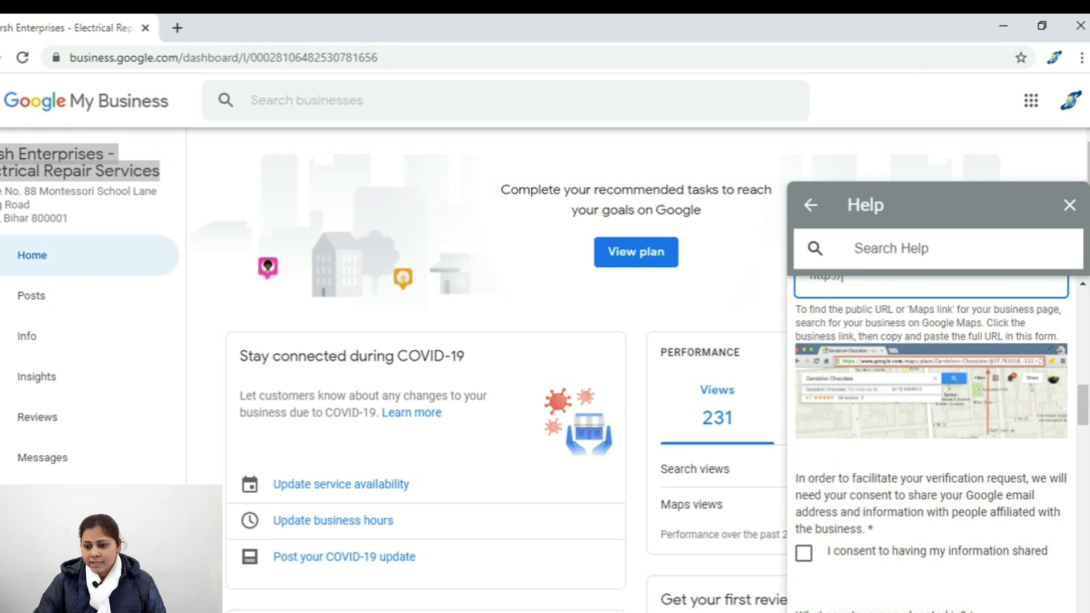
scroll(937, 431, up, 1)
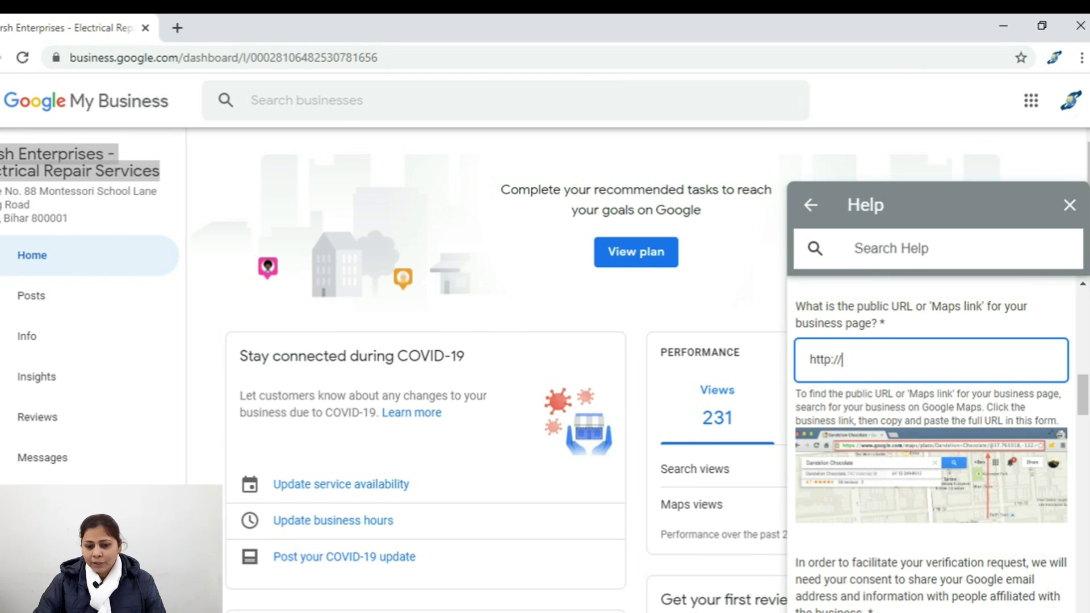
scroll(426, 369, down, 8)
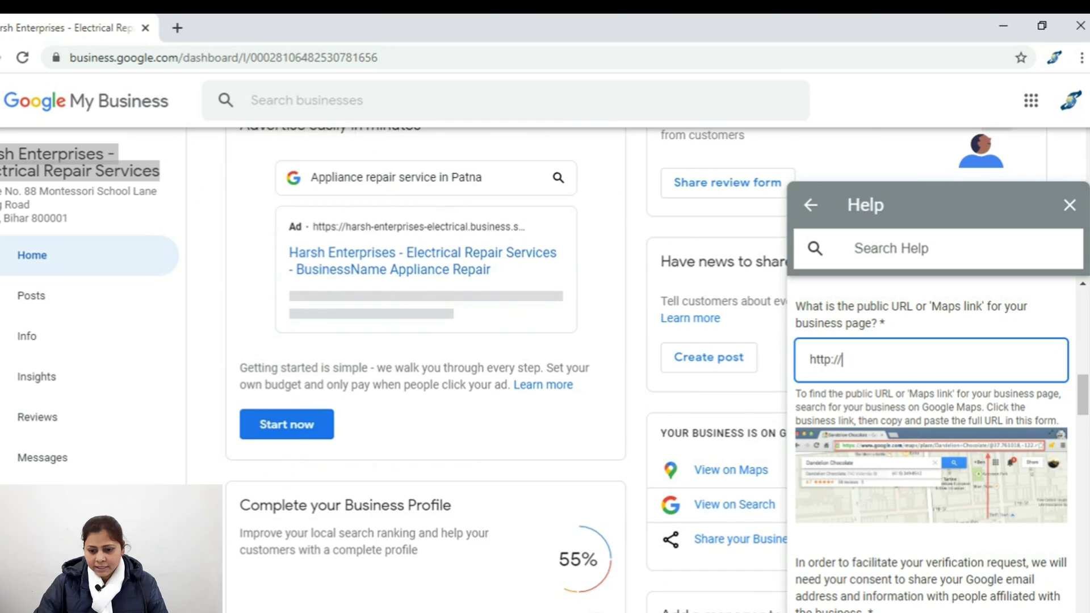
scroll(426, 369, down, 5)
scroll(426, 369, up, 1)
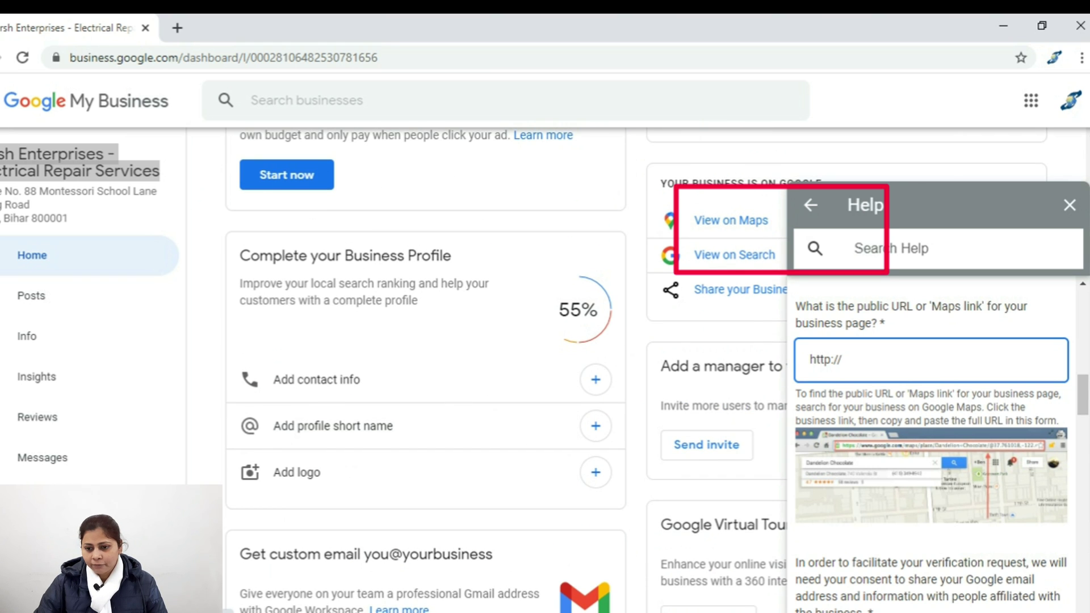
right_click(720, 220)
click(758, 233)
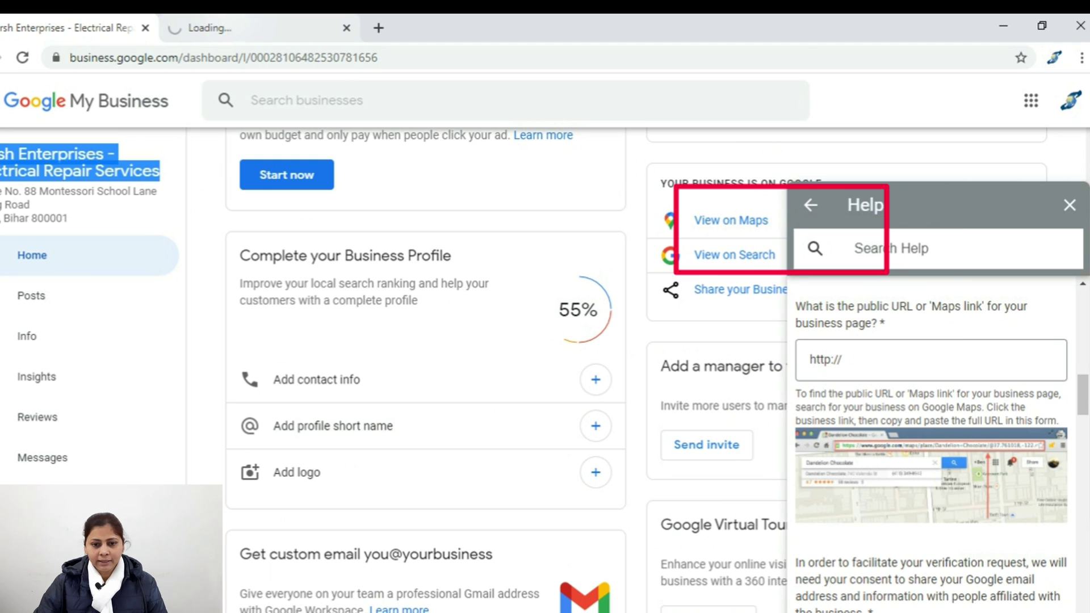
click(255, 28)
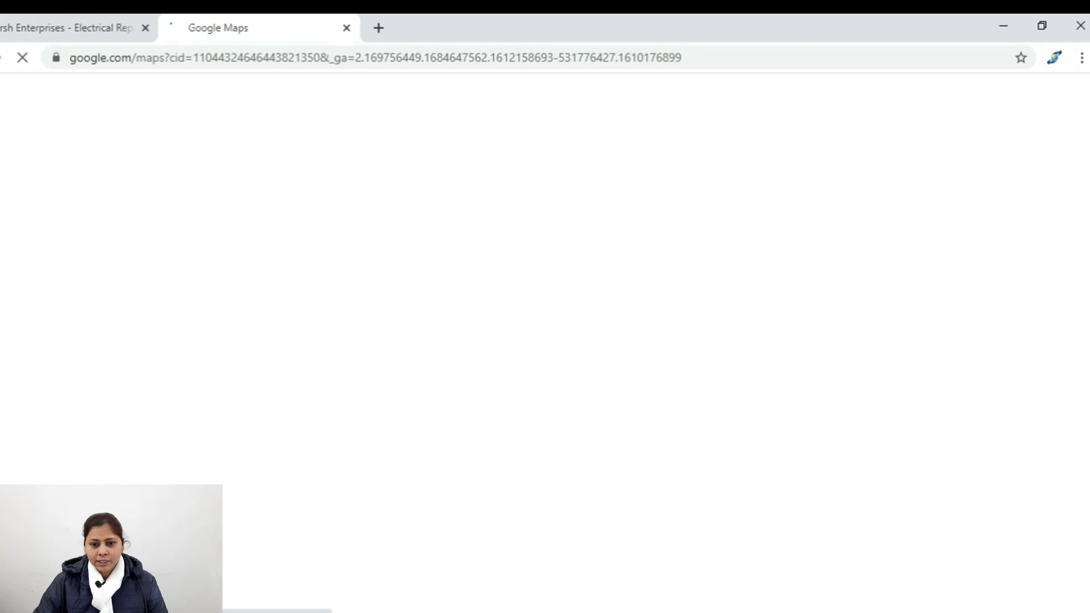
Step: Copy the full Google Maps URL of the listing into the form's public URL or 'Maps link' field
click(375, 57)
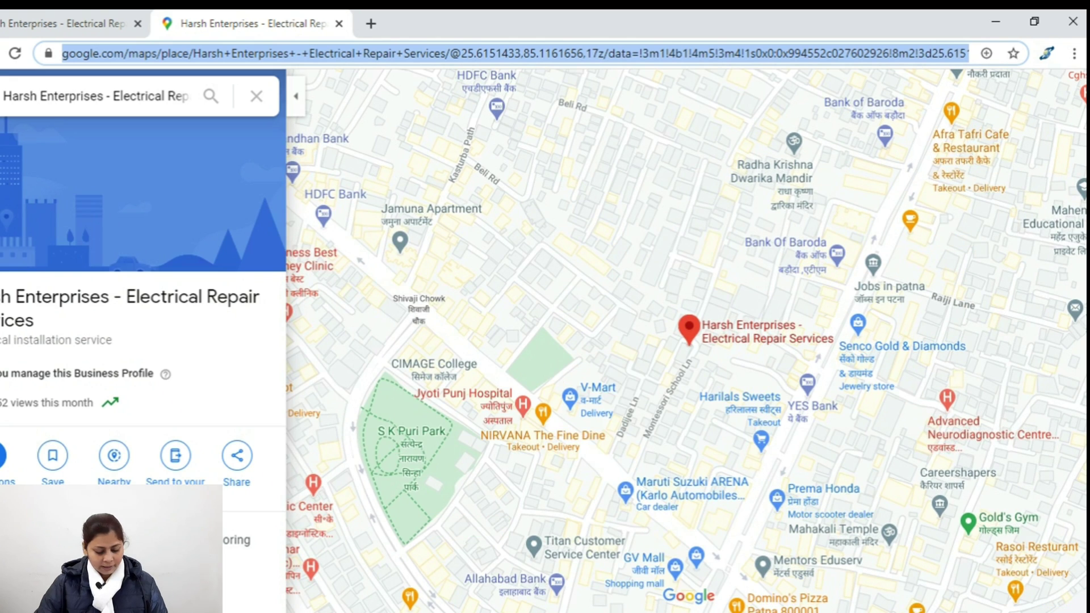
click(78, 28)
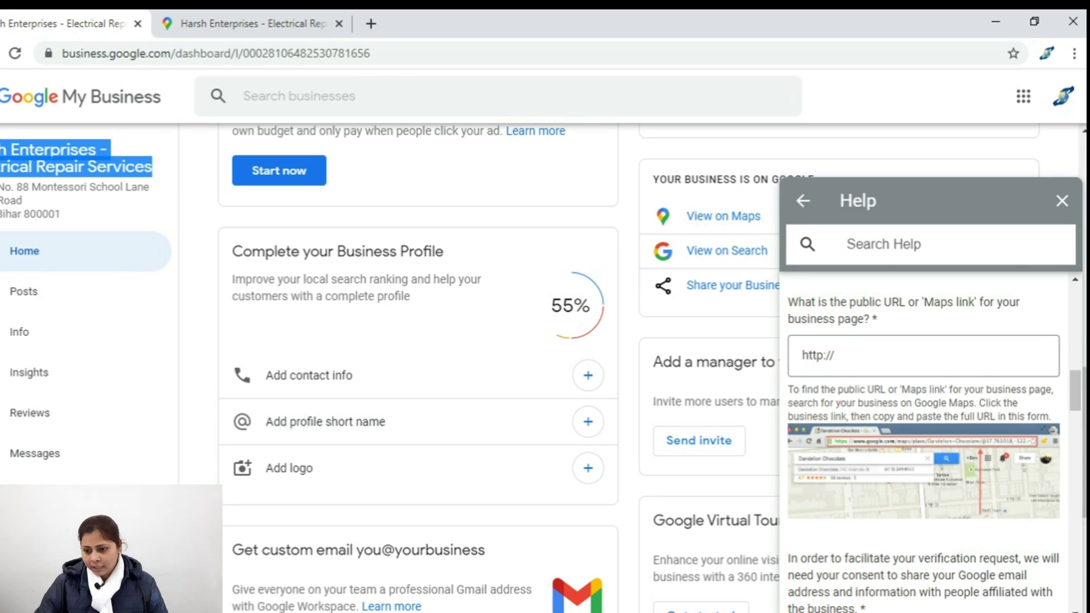
triple_click(817, 355)
key(ctrl+v)
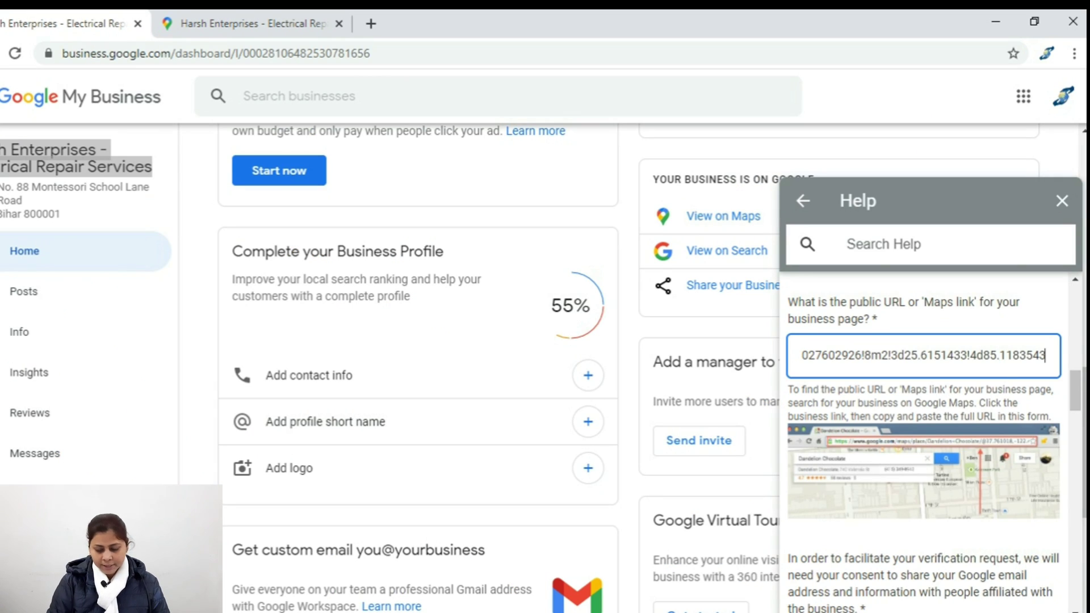
Step: Read the information-sharing statement and give consent to having the information shared
scroll(925, 426, down, 5)
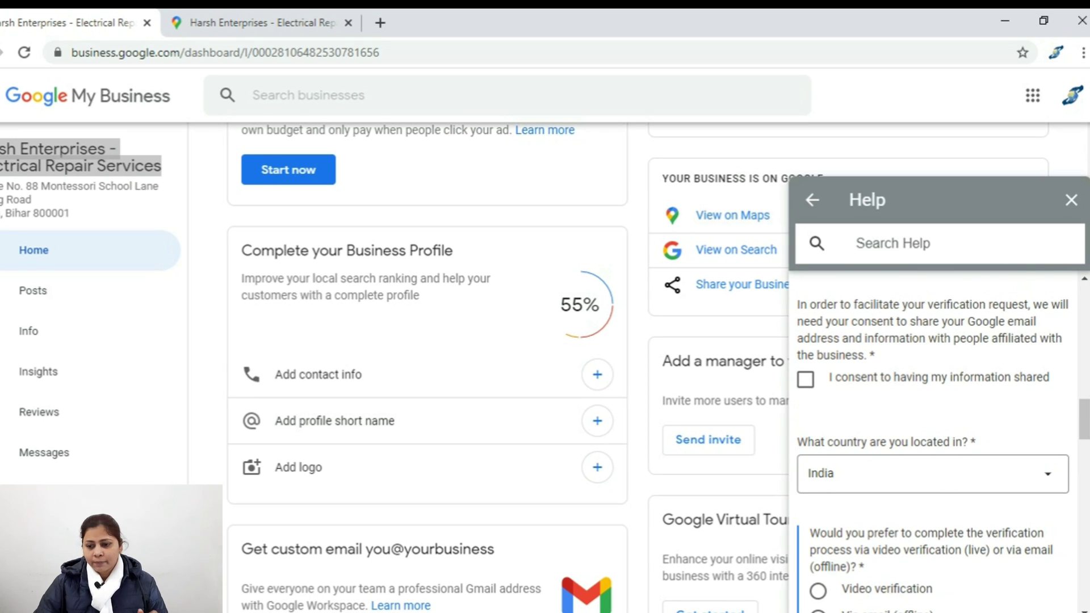
triple_click(931, 329)
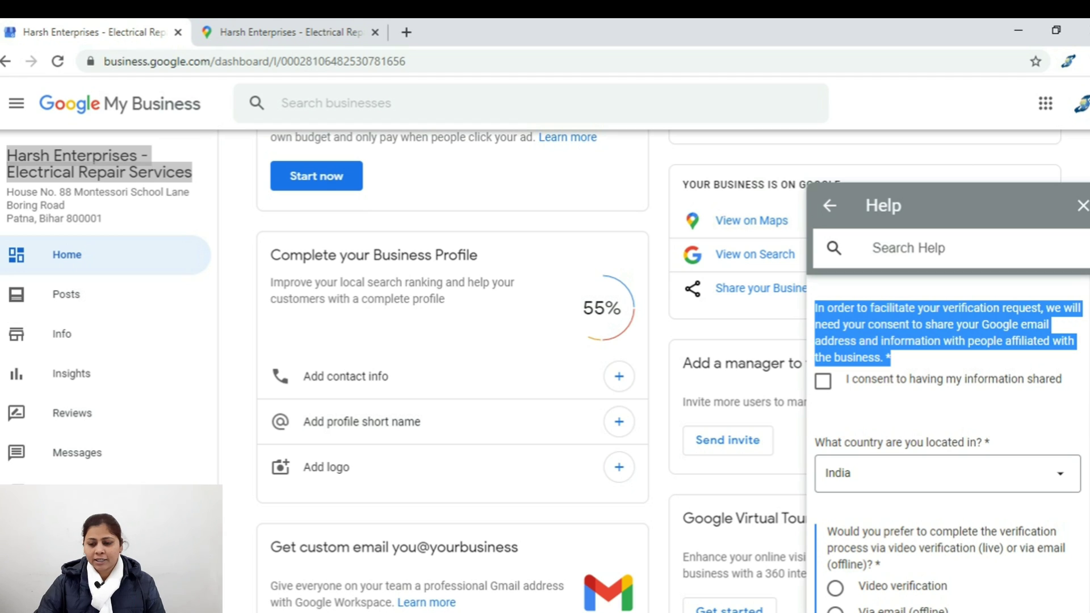
click(823, 381)
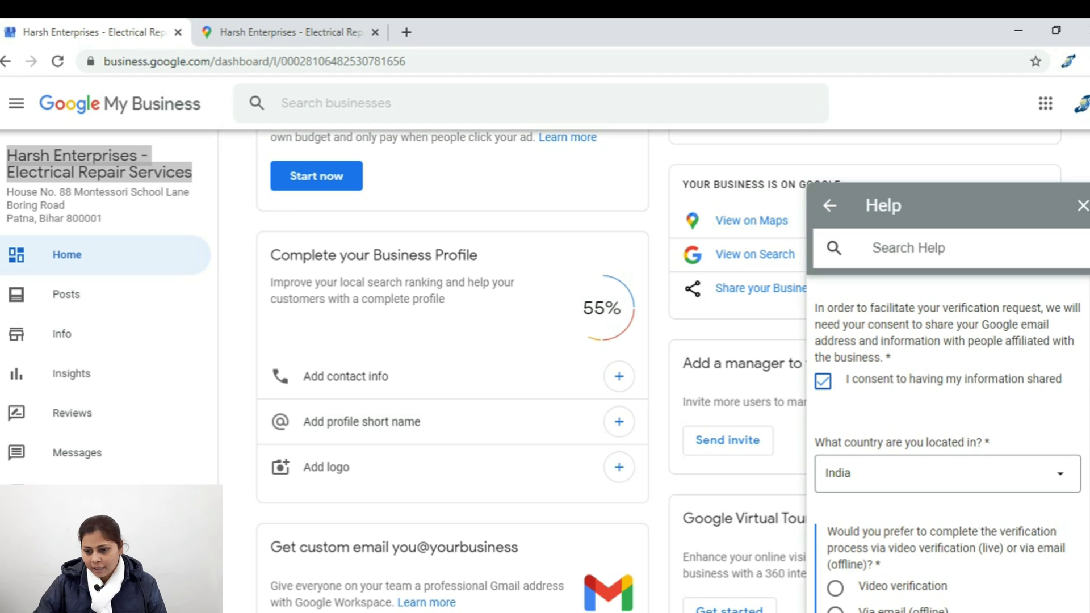
Step: Set the country of location in the request form to India
scroll(948, 448, down, 2)
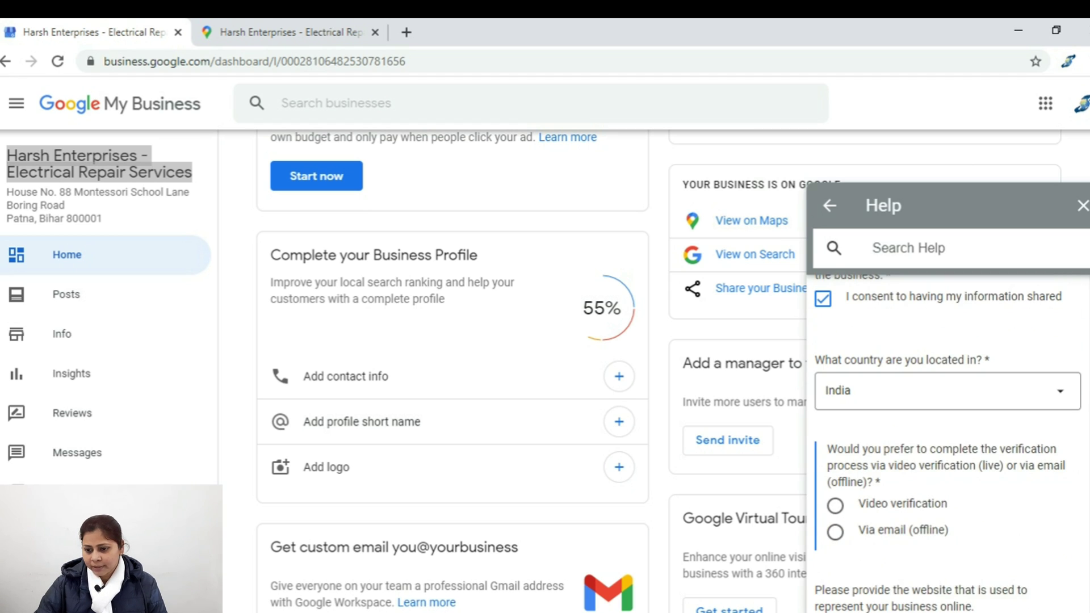
click(947, 391)
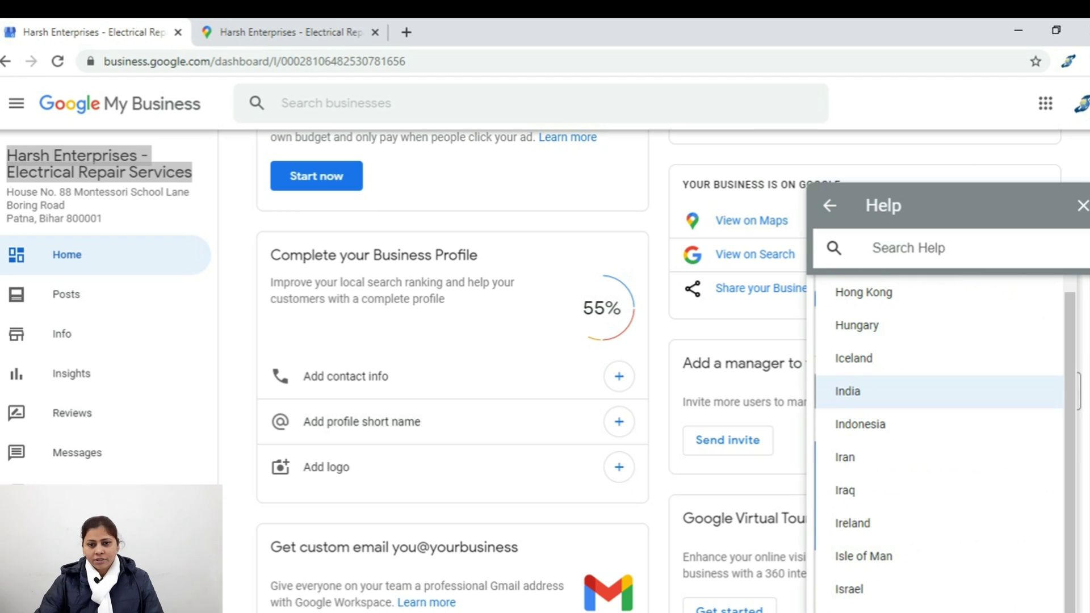
click(847, 392)
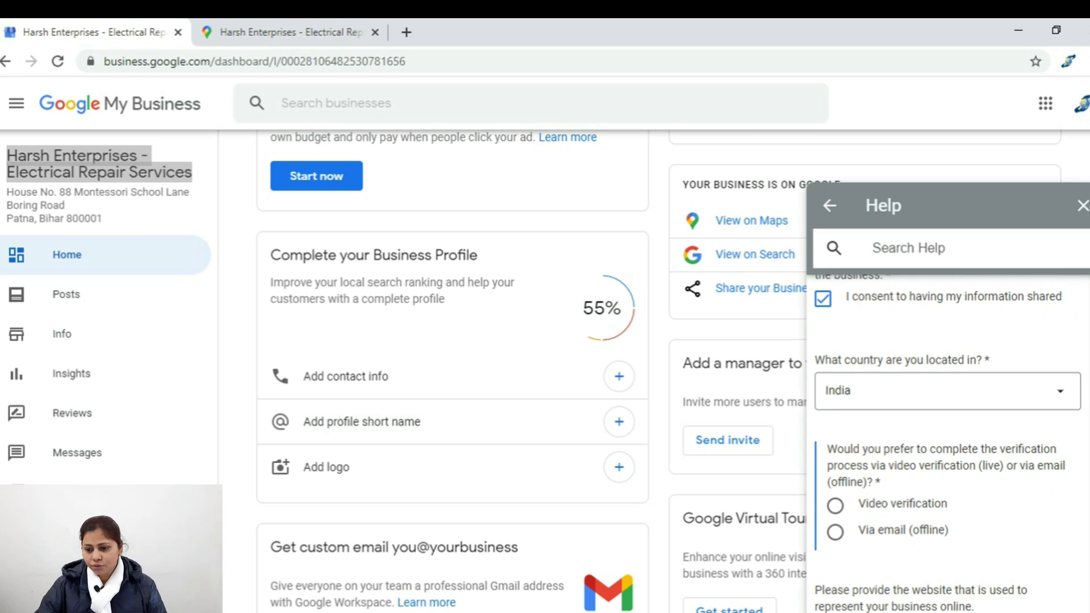
Step: Try the Video verification option and read which countries the trial method covers, checking that IN is listed
scroll(948, 443, down, 2)
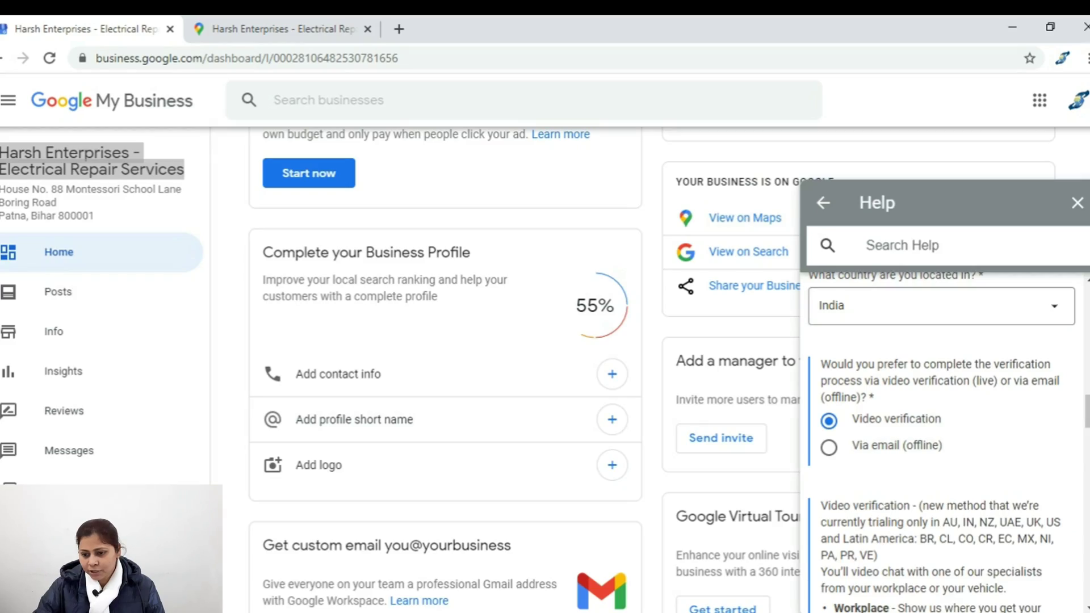
scroll(942, 442, down, 3)
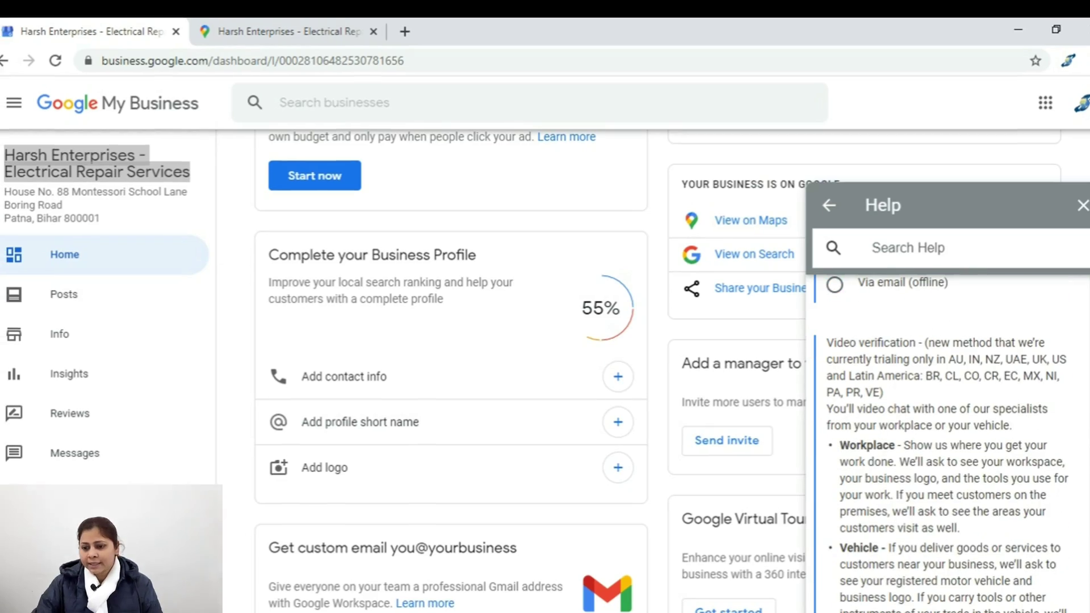
drag(948, 359, 883, 392)
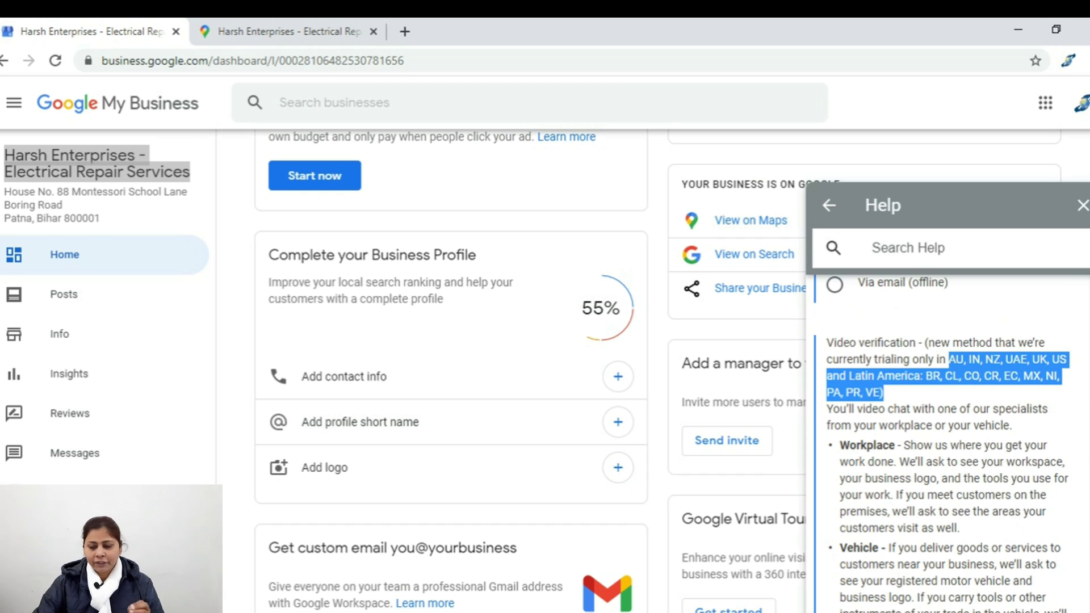
click(883, 392)
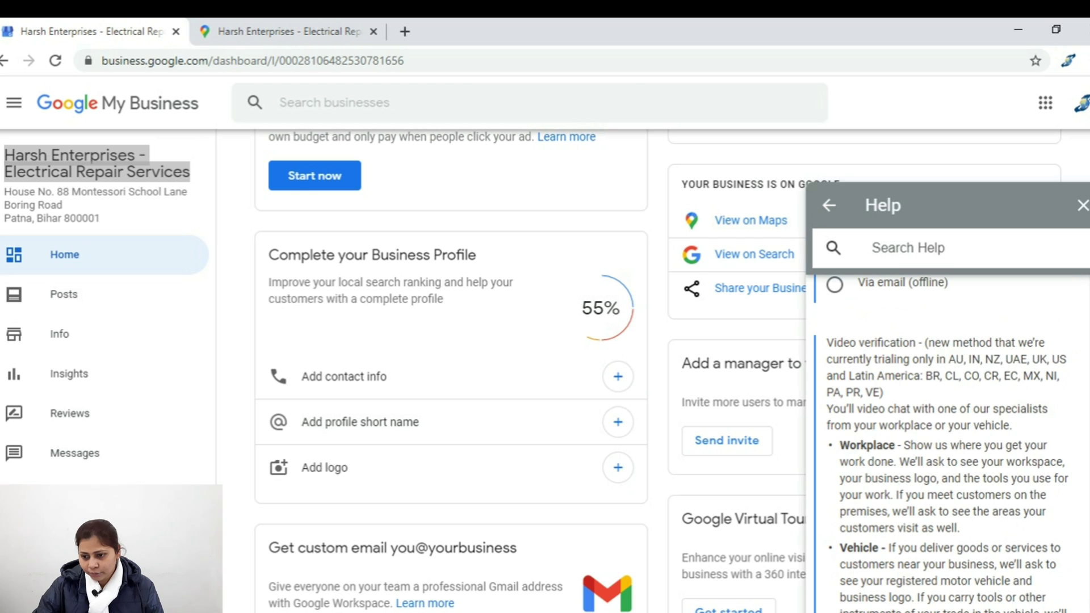
double_click(974, 359)
scroll(948, 426, up, 2)
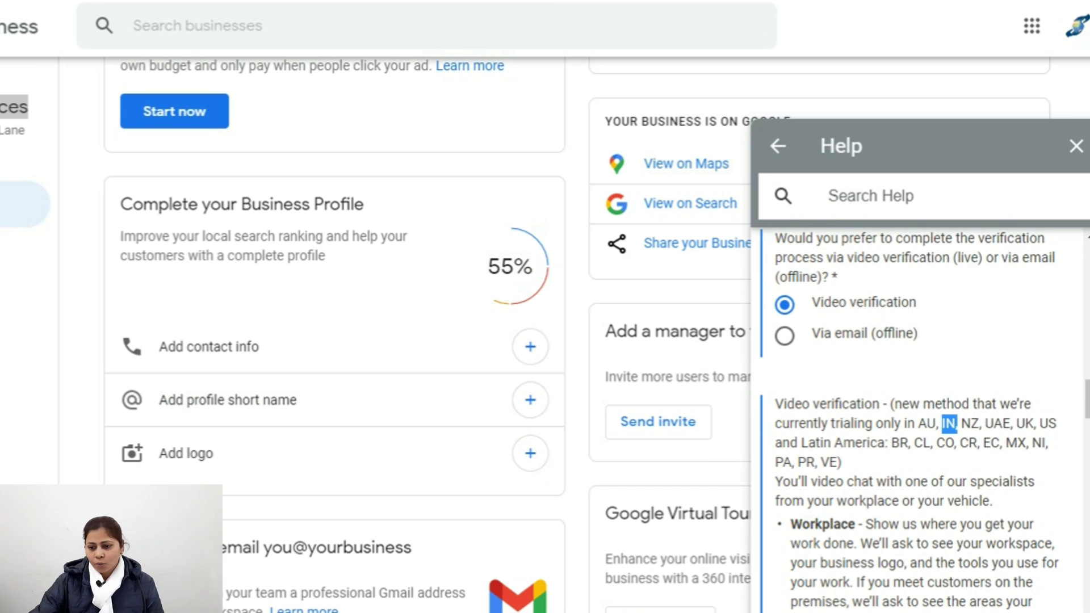
Step: Examine the video verification requirements and the Preferred Date, Preferred Time and website fields of the form
scroll(911, 420, down, 6)
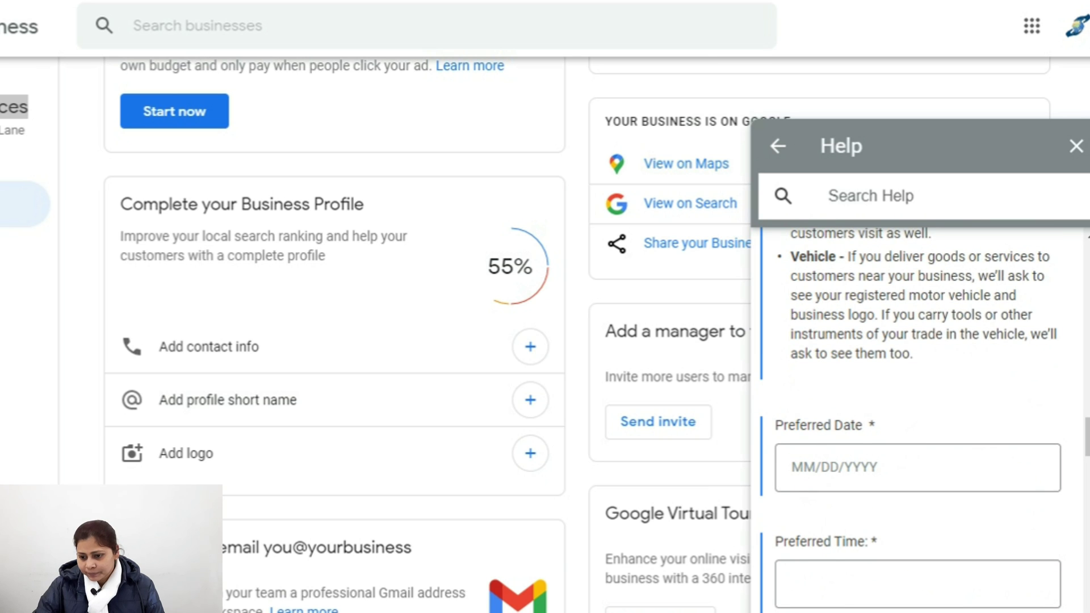
click(917, 467)
scroll(917, 420, down, 1)
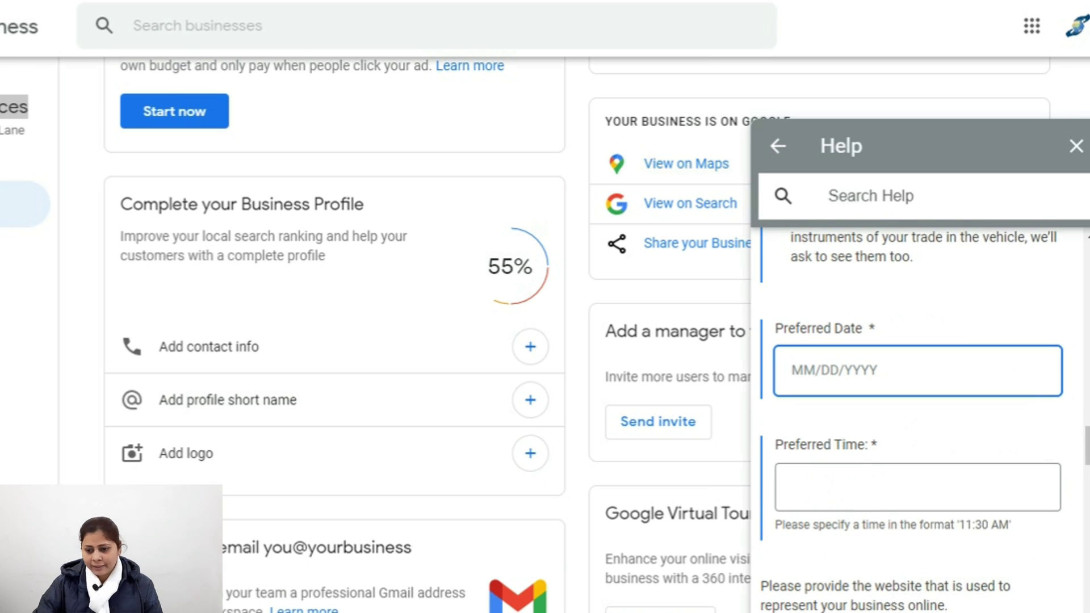
scroll(916, 420, down, 1)
click(917, 389)
scroll(917, 389, down, 1)
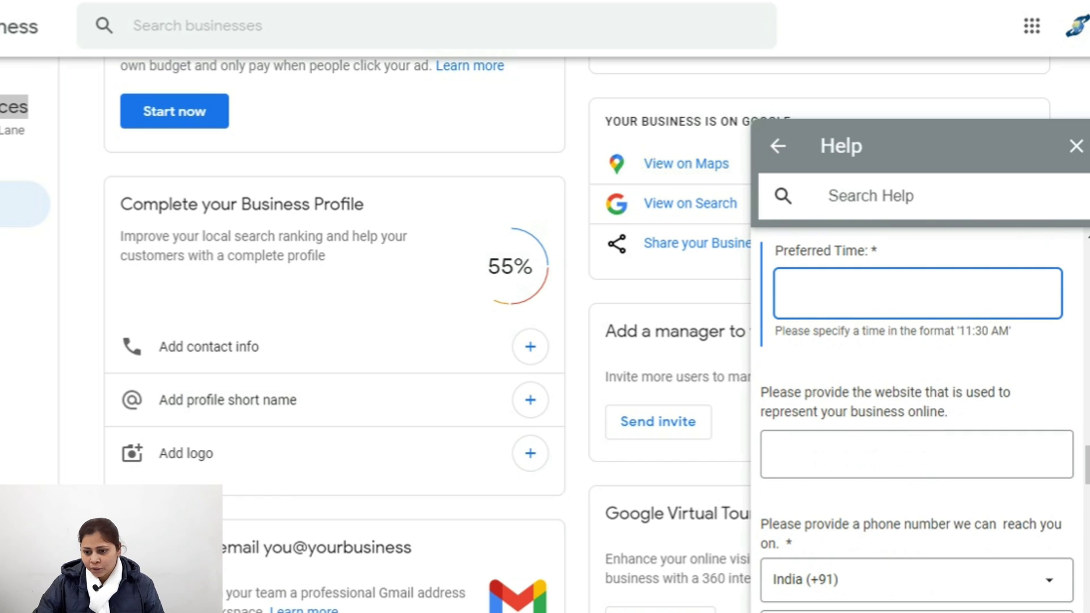
click(916, 454)
scroll(916, 454, down, 2)
scroll(916, 454, up, 4)
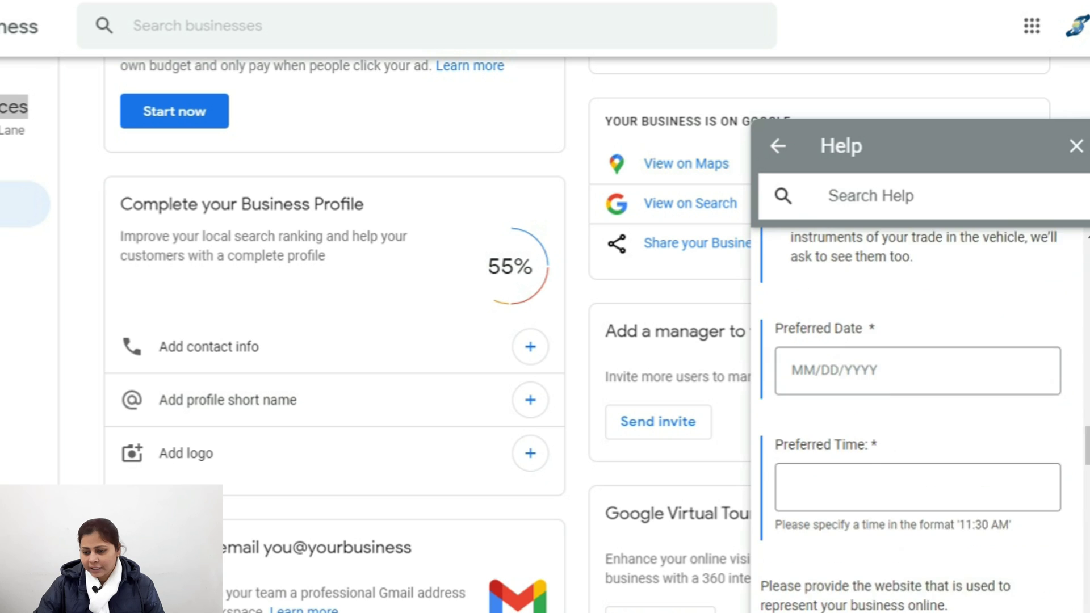
Step: Choose Via email (offline) as the verification method and leave the optional business website field empty
scroll(917, 420, up, 10)
scroll(917, 420, down, 3)
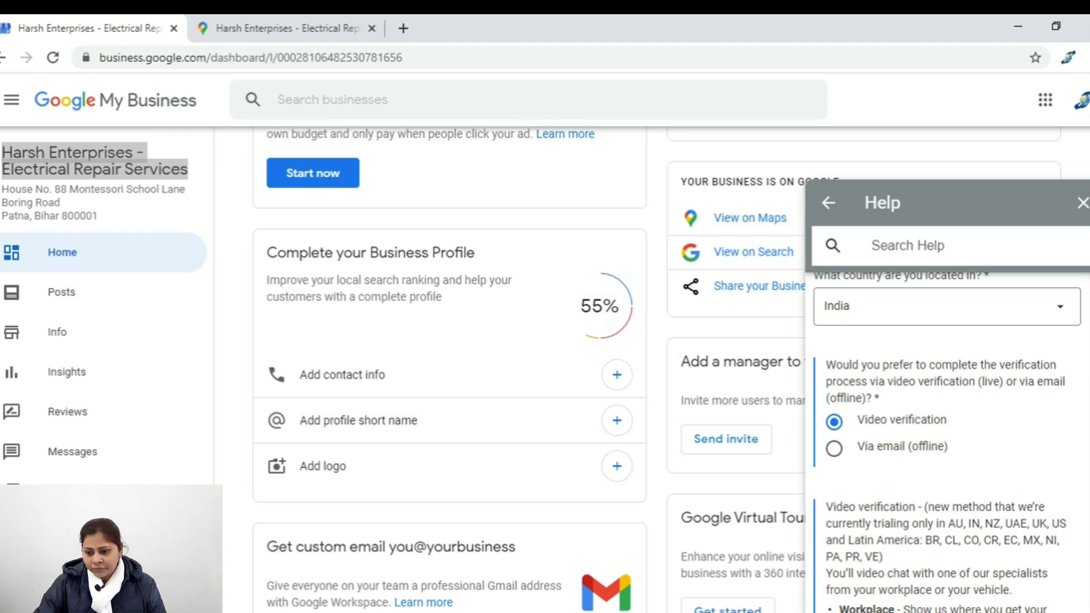
click(784, 432)
scroll(947, 397, down, 2)
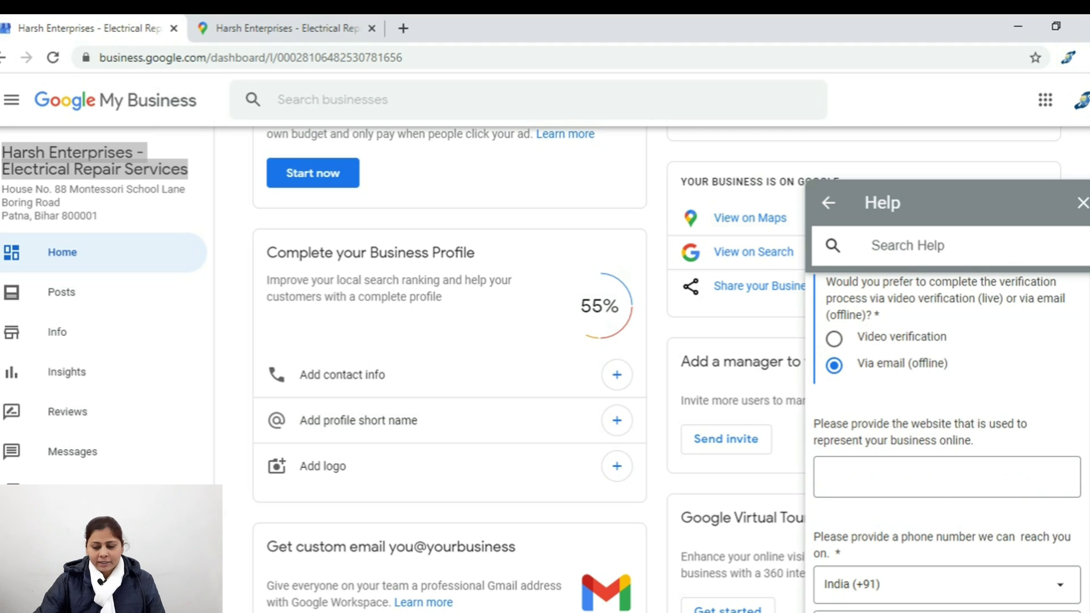
click(827, 476)
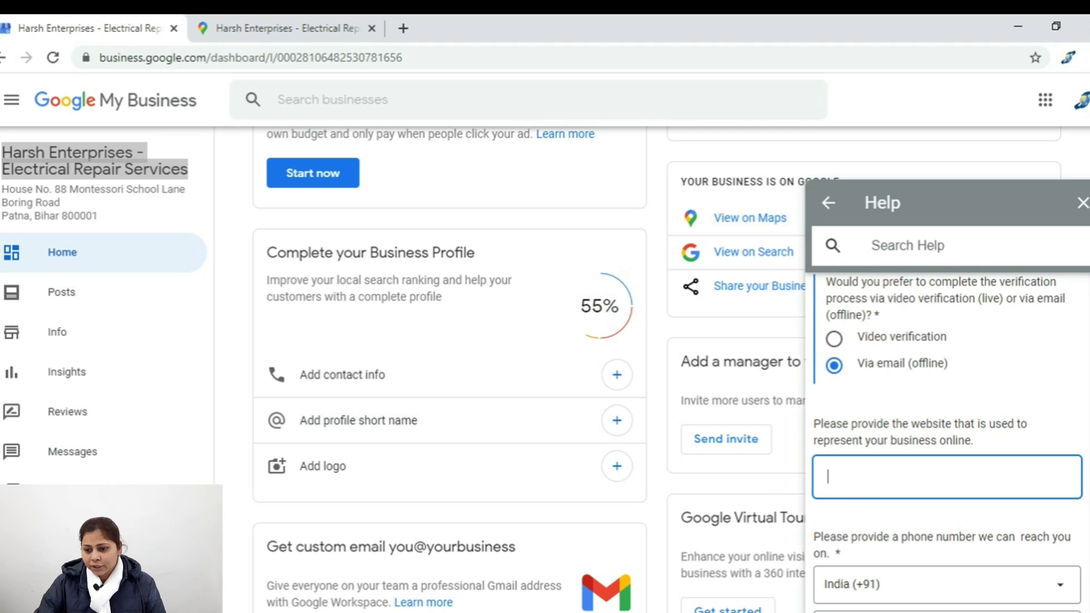
scroll(947, 443, down, 1)
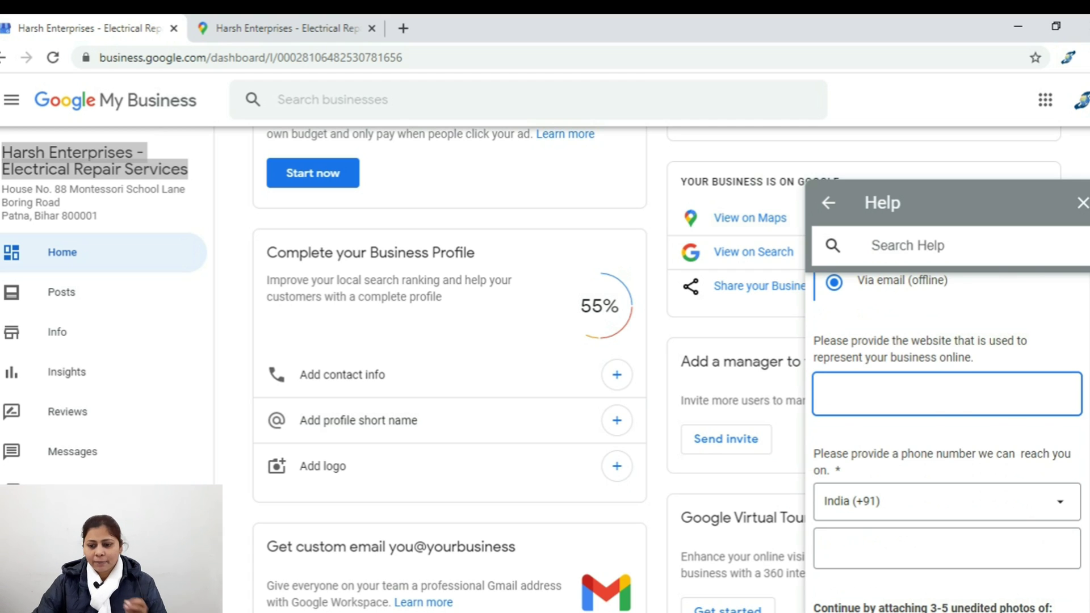
Step: Enter the contact phone number under the India (+91) country code
scroll(947, 426, down, 2)
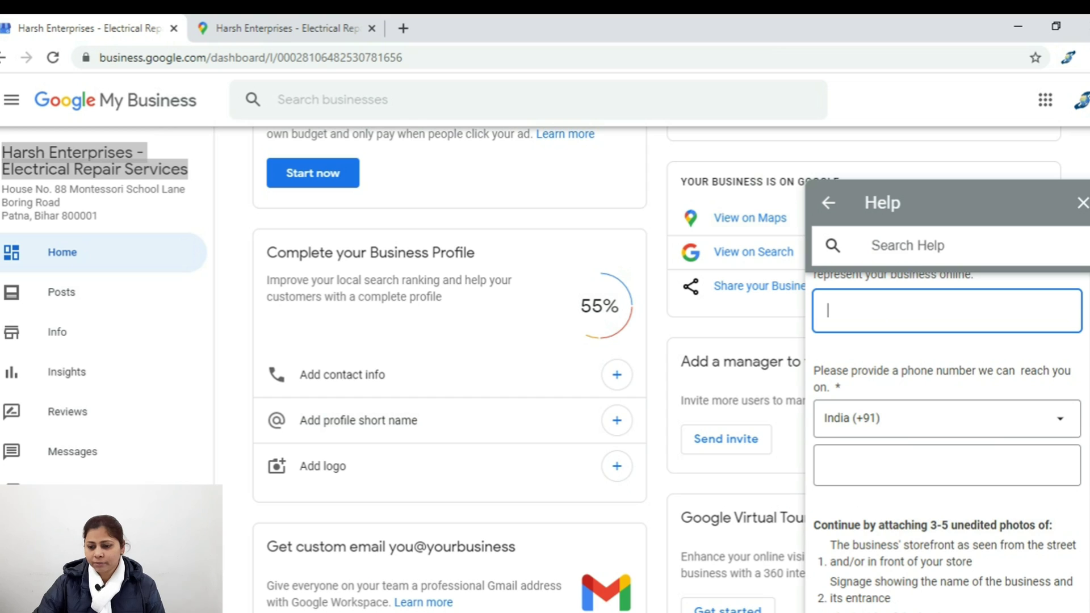
click(829, 464)
text(7)
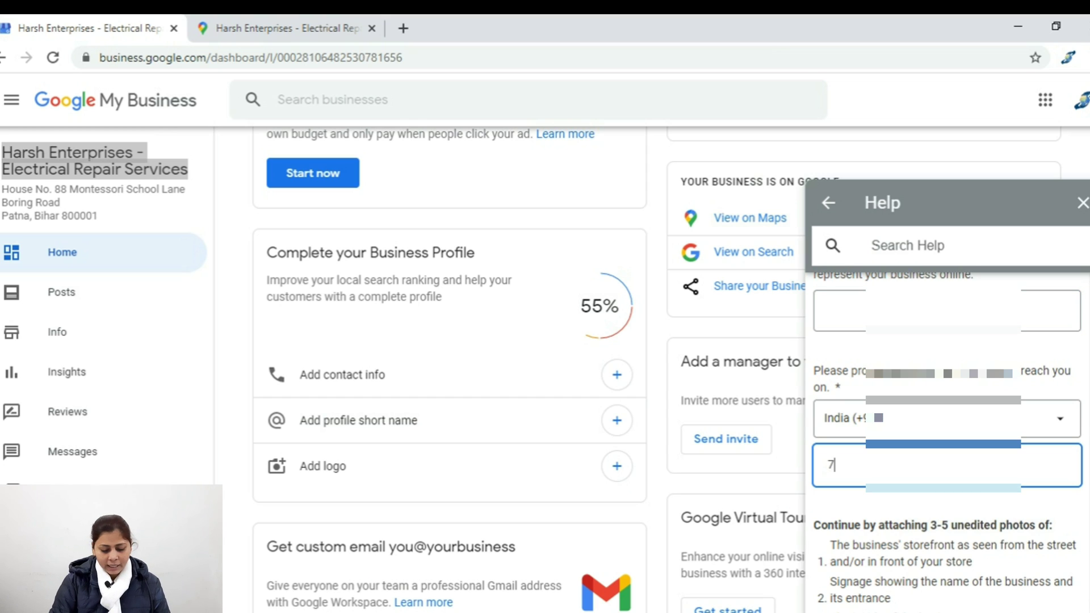
text(37100)
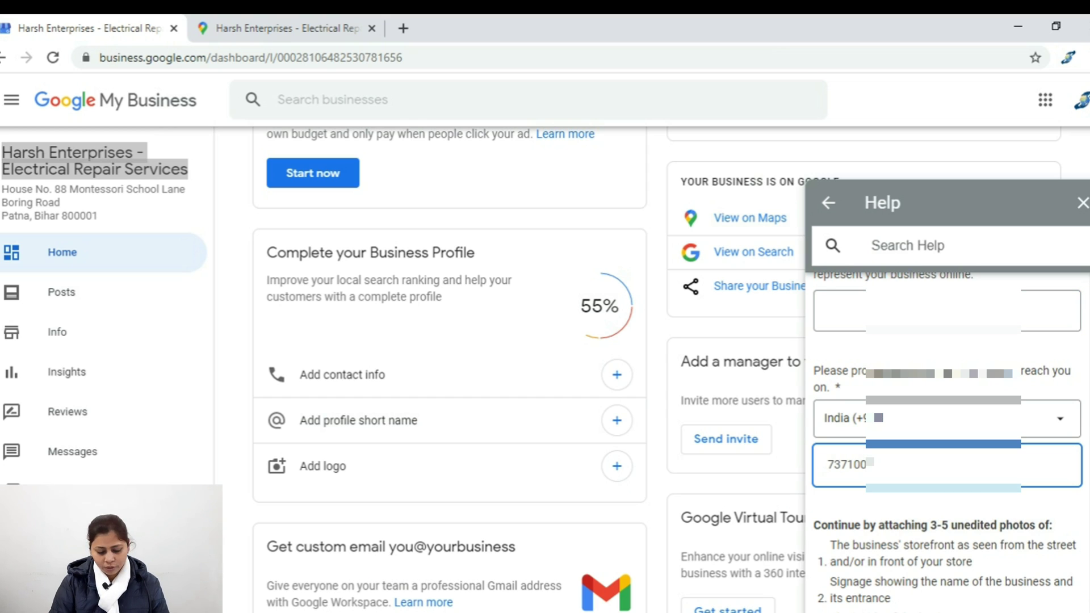
text(0)
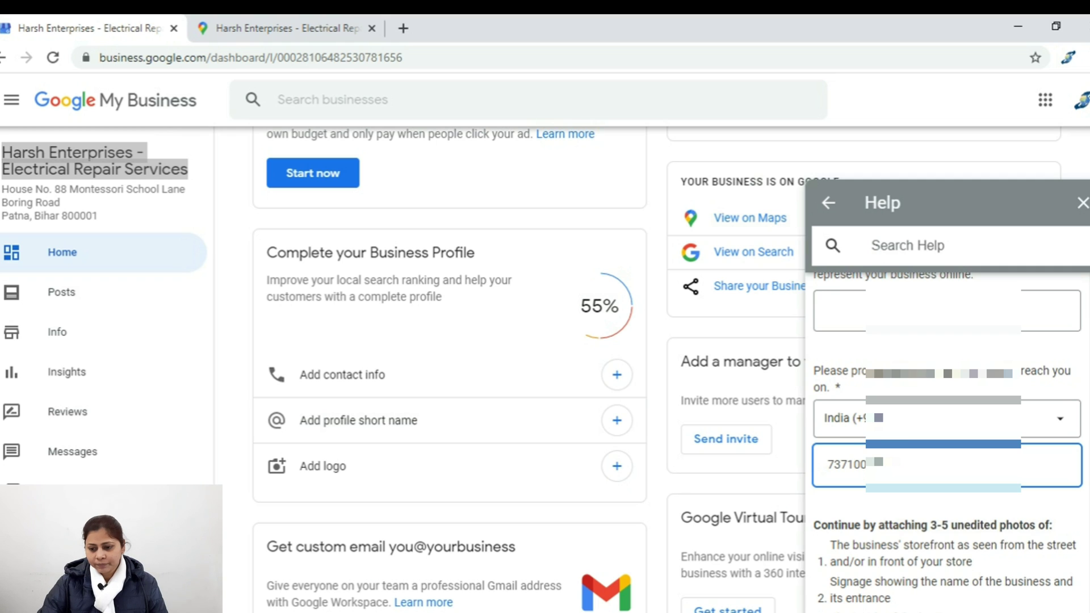
Step: Read the photo requirements and attach email.png from the Desktop's icon folder as the required business photo
scroll(946, 443, down, 3)
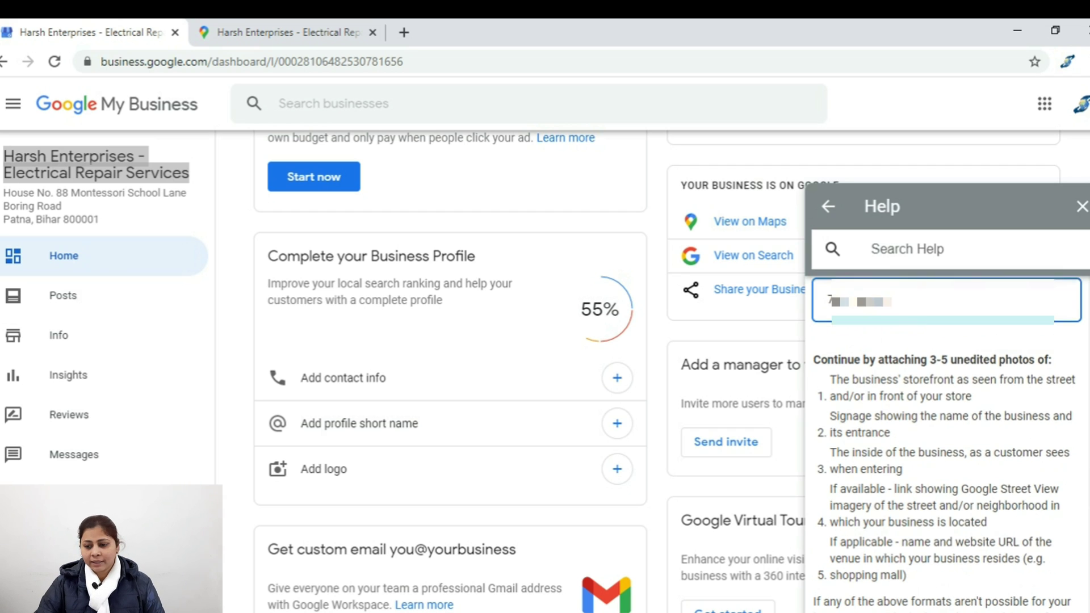
scroll(945, 443, down, 1)
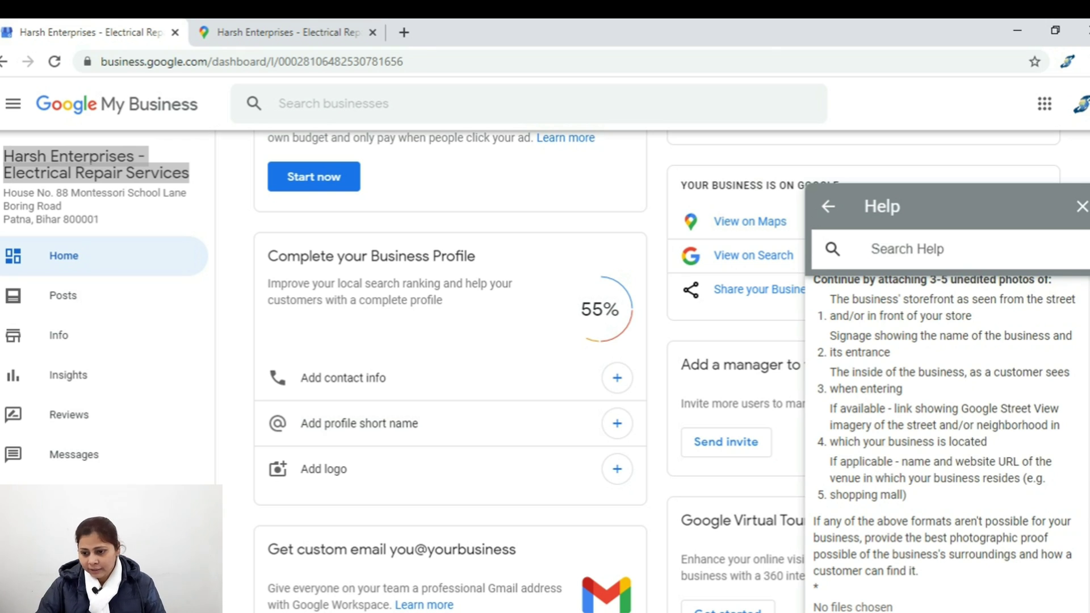
scroll(945, 443, down, 1)
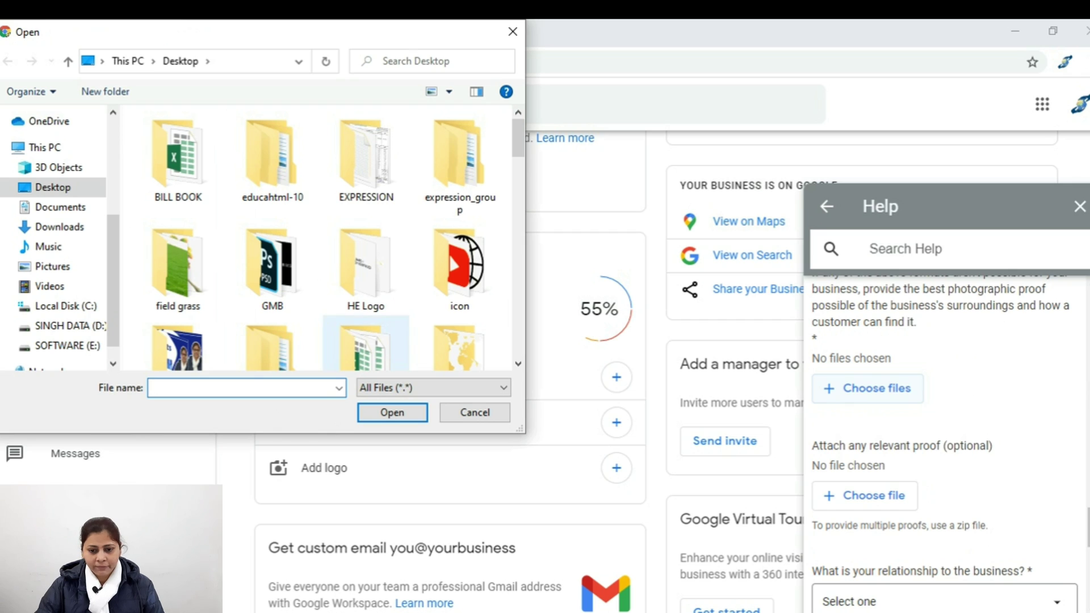
scroll(365, 284, down, 1)
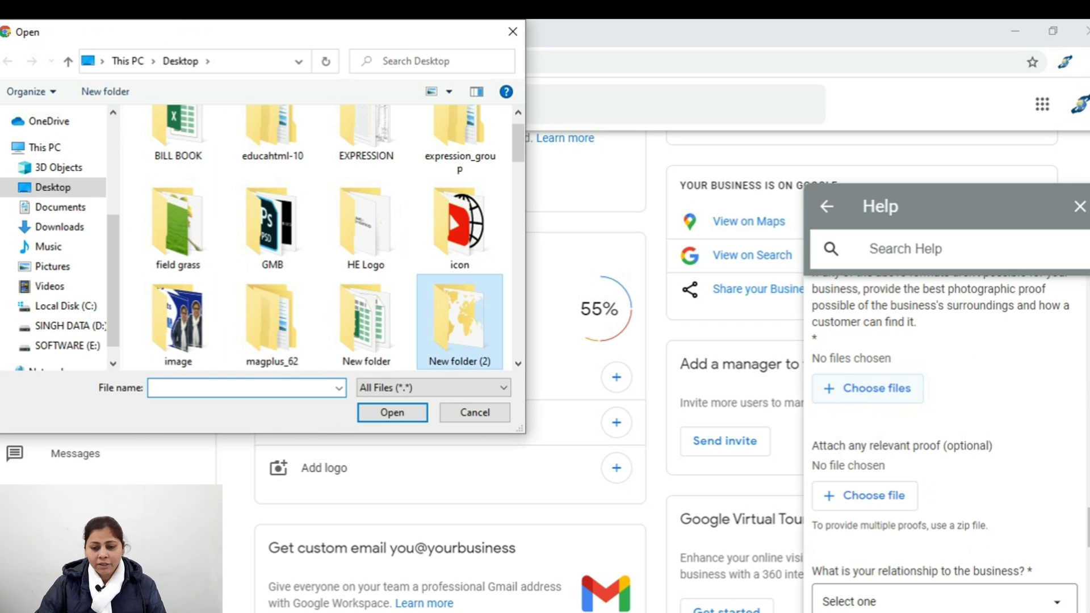
double_click(460, 323)
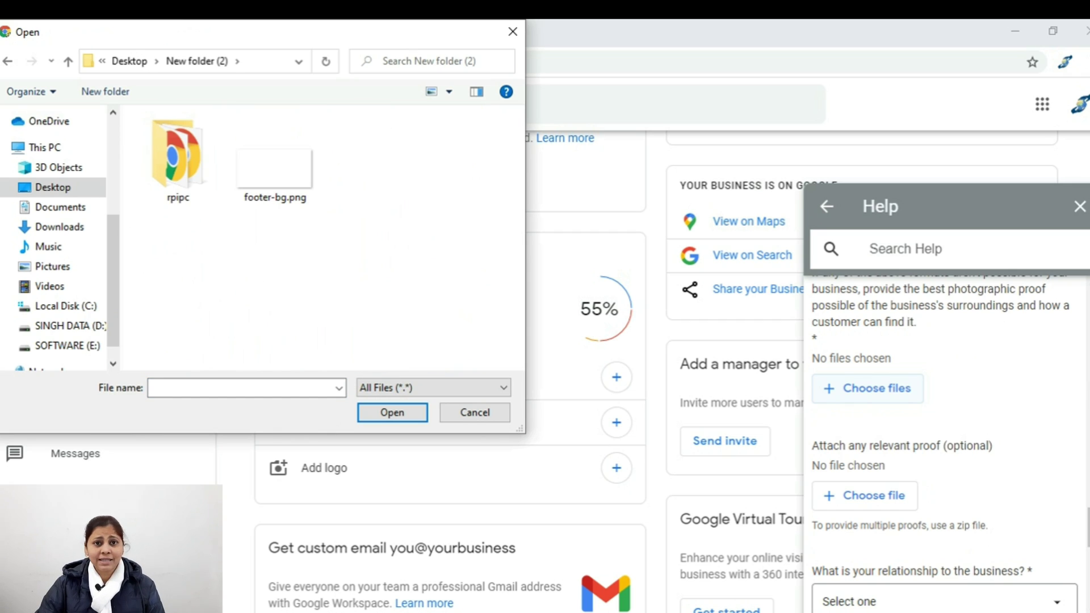
click(53, 186)
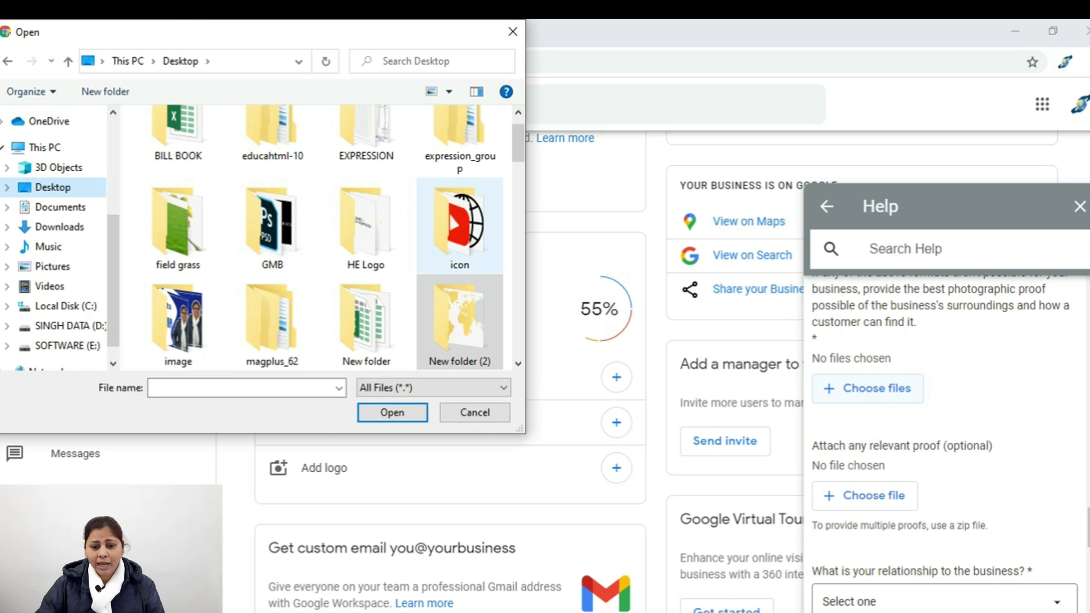
double_click(460, 227)
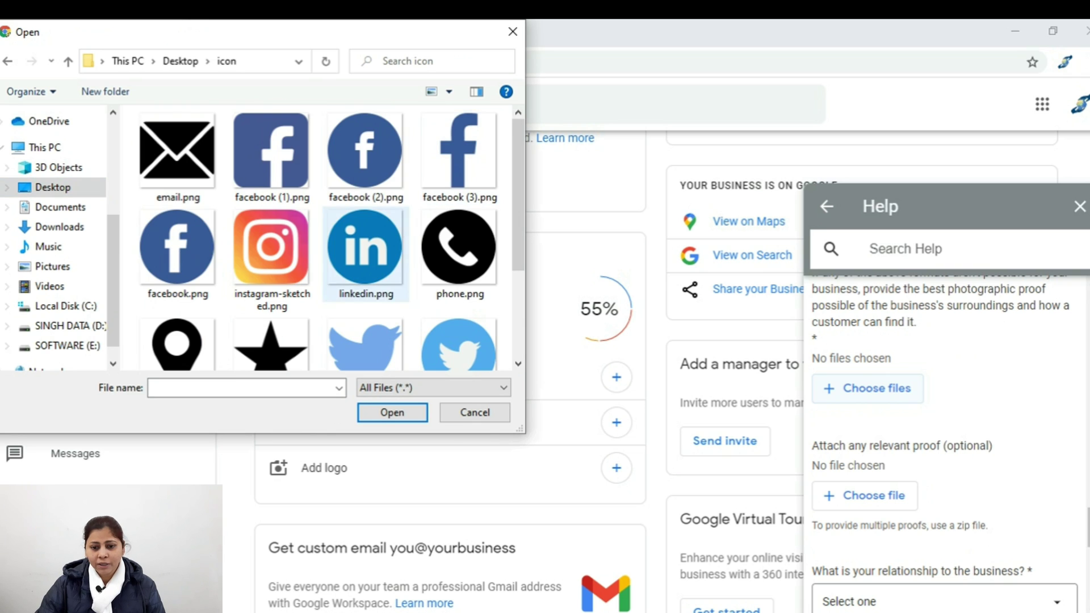
click(177, 156)
click(391, 412)
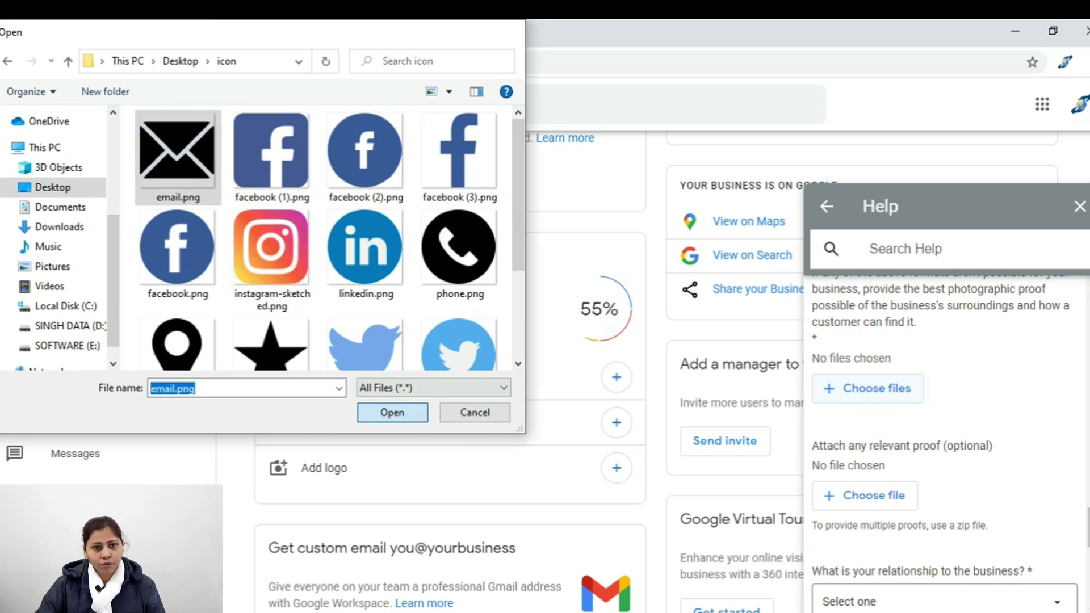
key(Return)
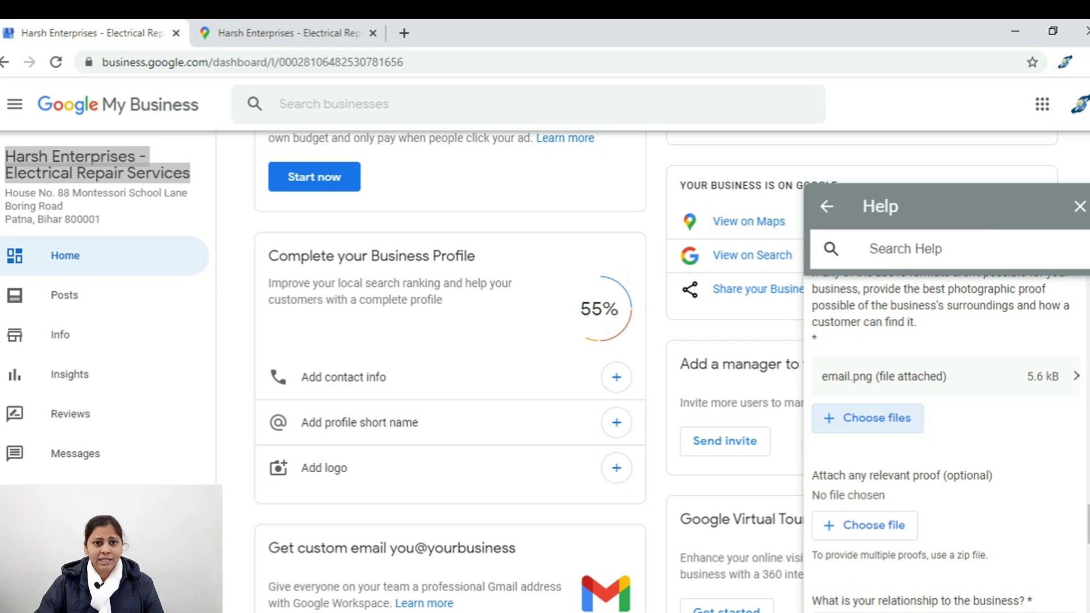
Step: Review the list of required unedited photos and the optional relevant proof attachment section
scroll(942, 437, up, 4)
scroll(942, 437, up, 1)
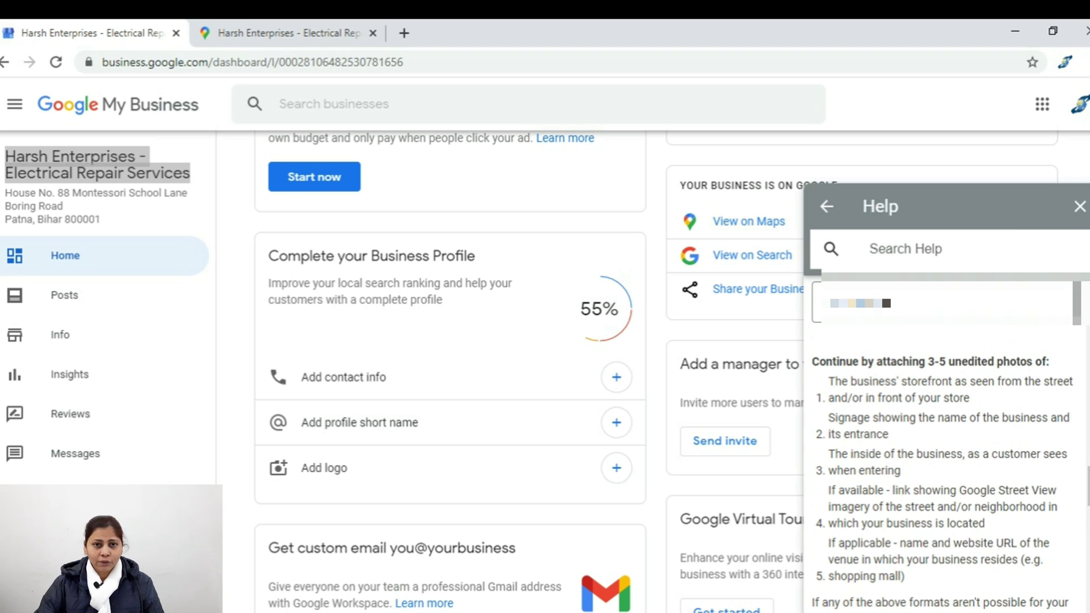
scroll(942, 442, down, 7)
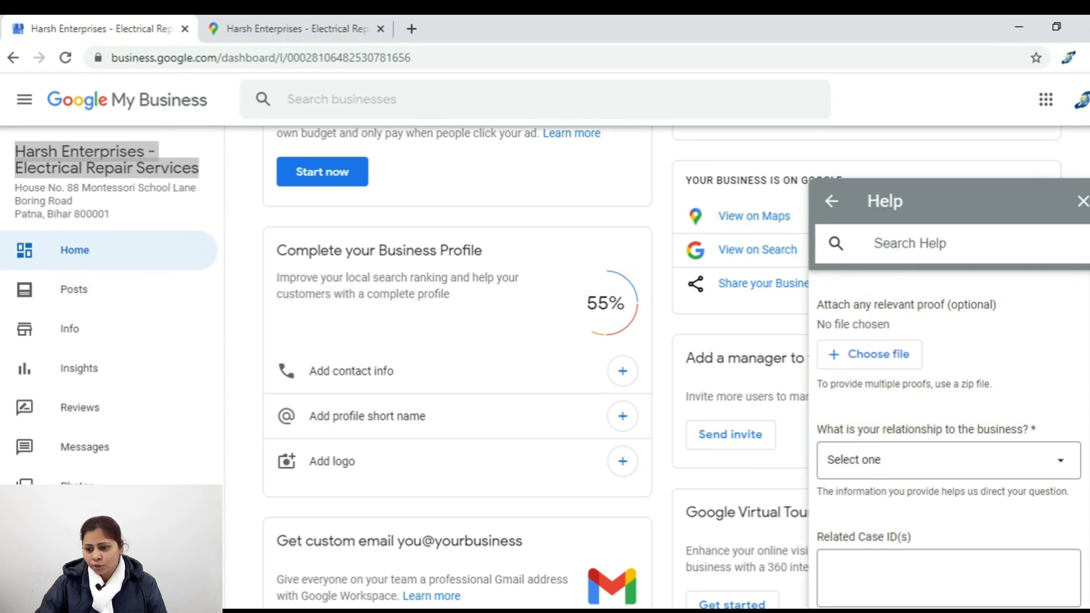
drag(958, 304, 998, 305)
click(997, 304)
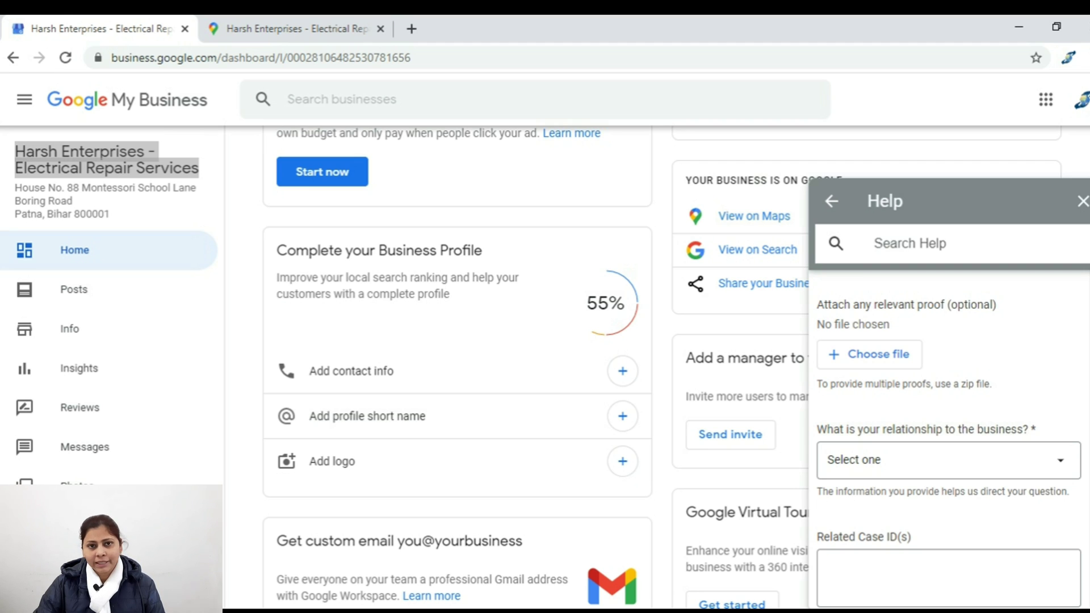
Step: Set the relationship to the business to "I own this business" after going through the available relationship options
scroll(948, 448, down, 3)
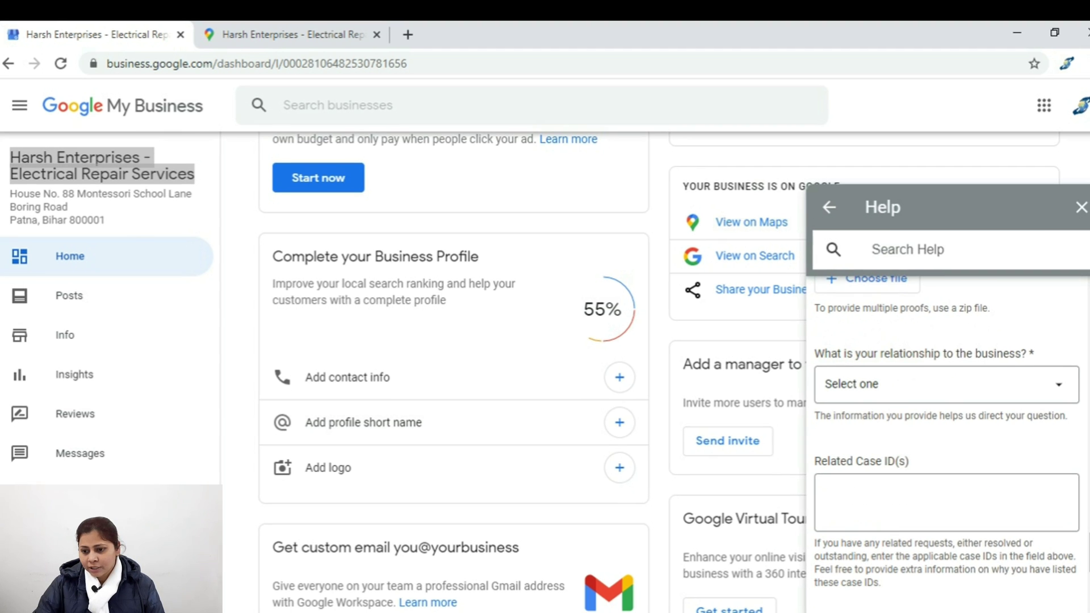
click(946, 385)
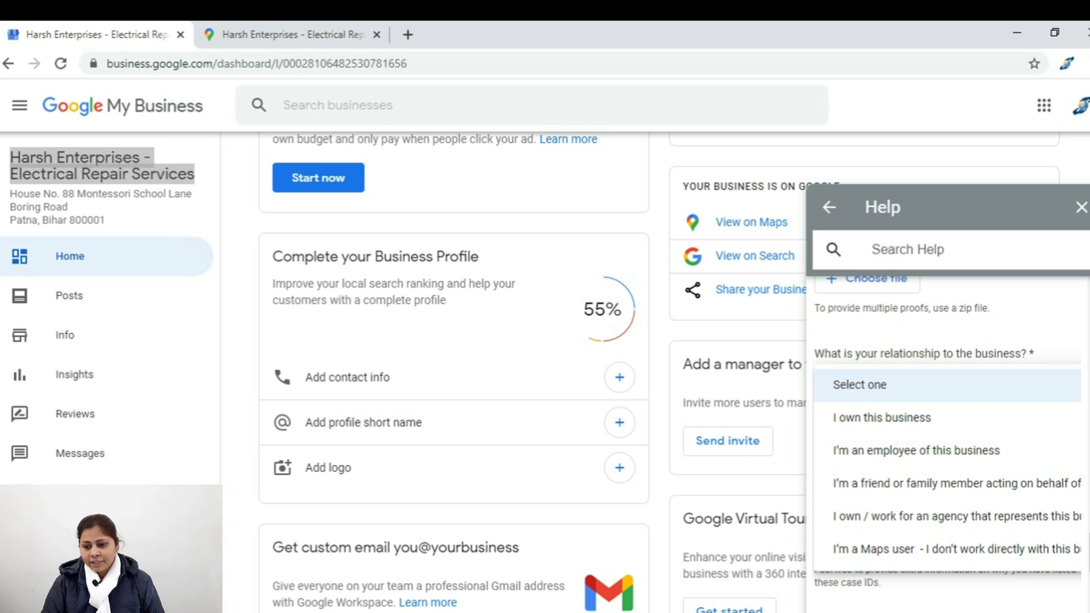
key(Down)
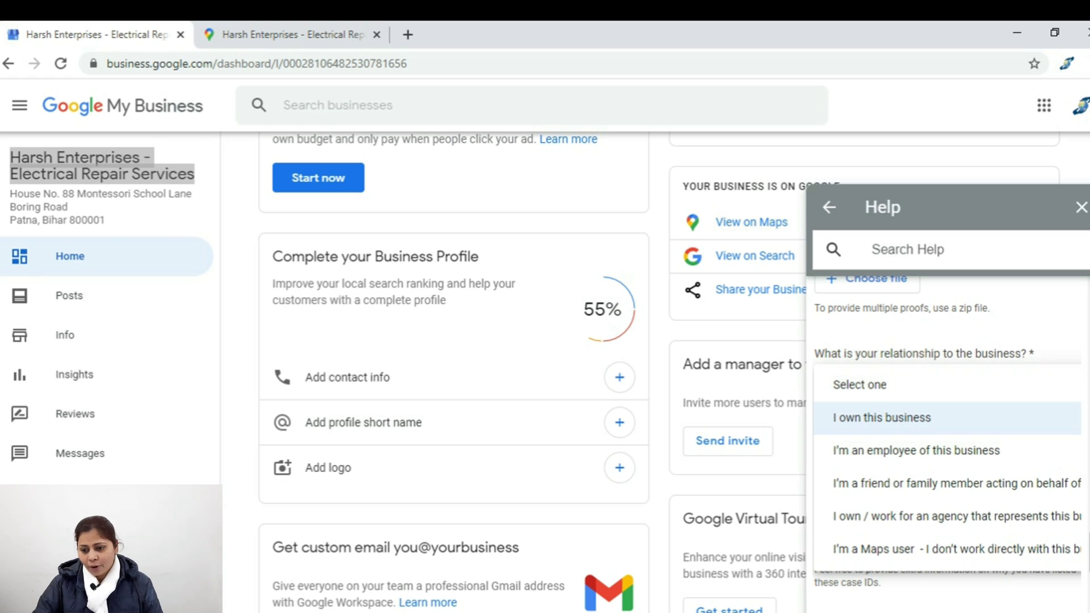
key(Down)
key(Down)
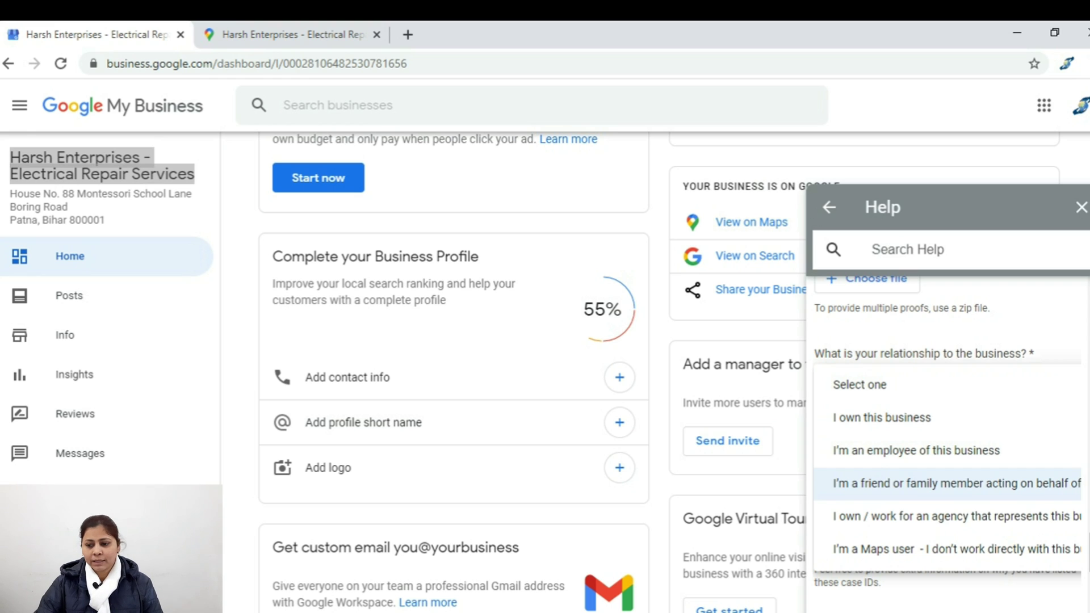
key(Down)
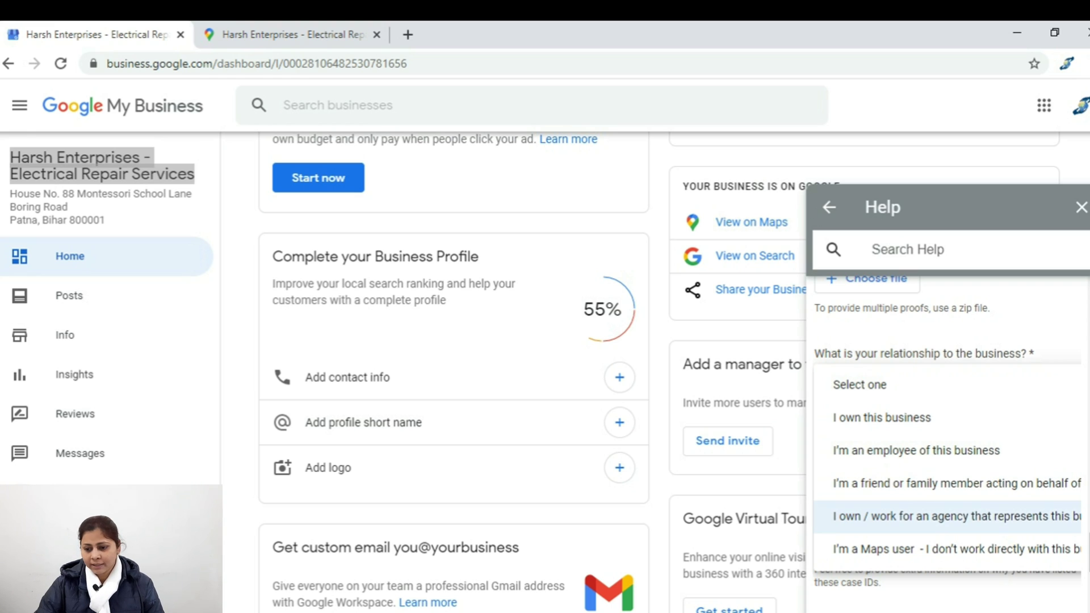
key(Up)
key(Up)
key(Down)
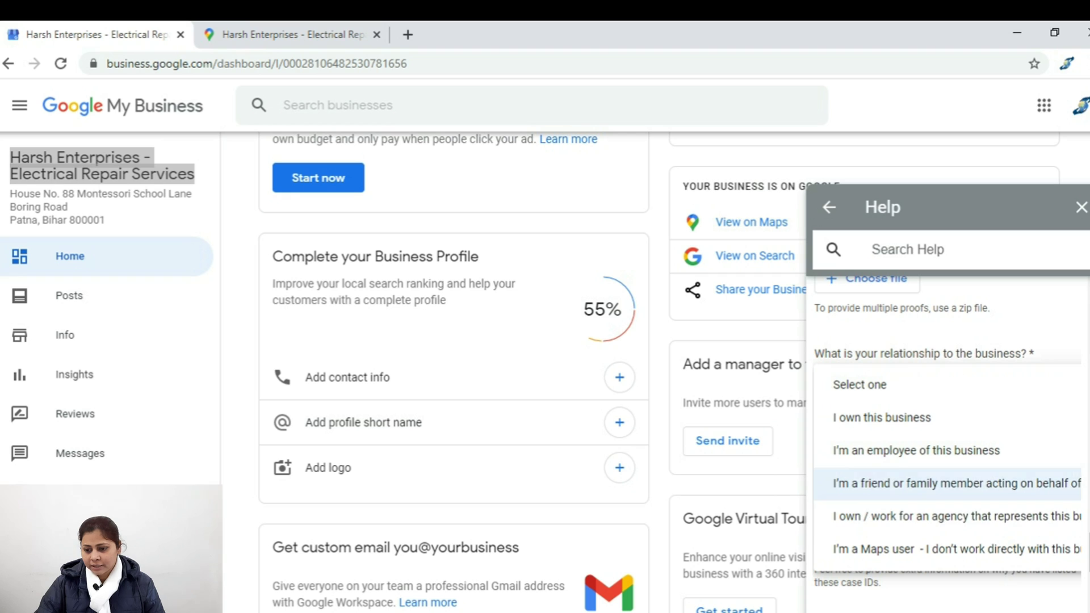
key(Up)
key(Up)
key(Return)
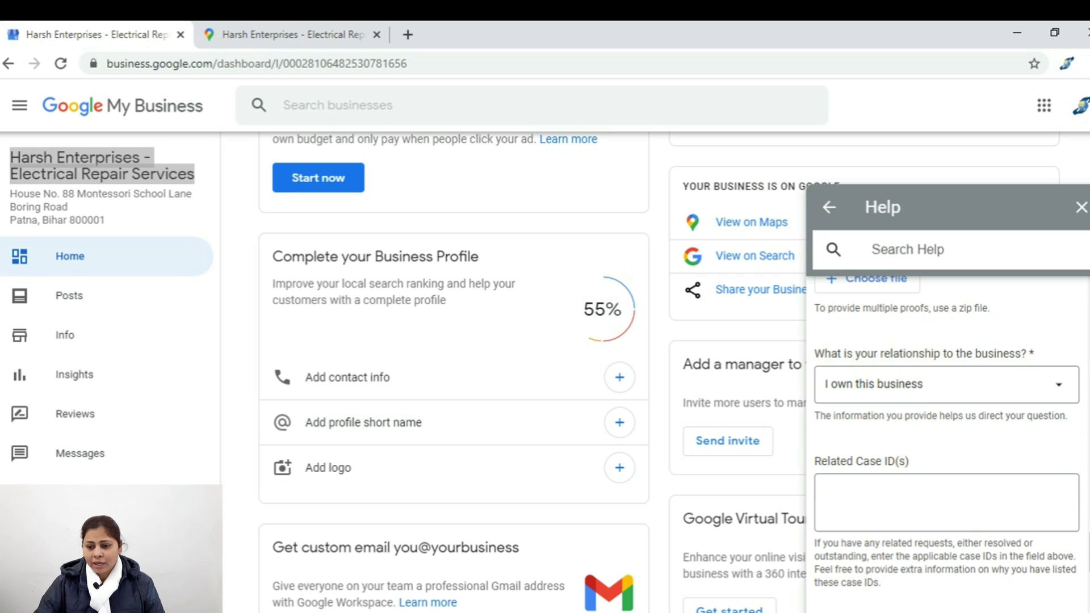
Step: Review the Related Case ID(s) field, leaving it empty, and the data-use notice at the end of the form
scroll(946, 431, down, 2)
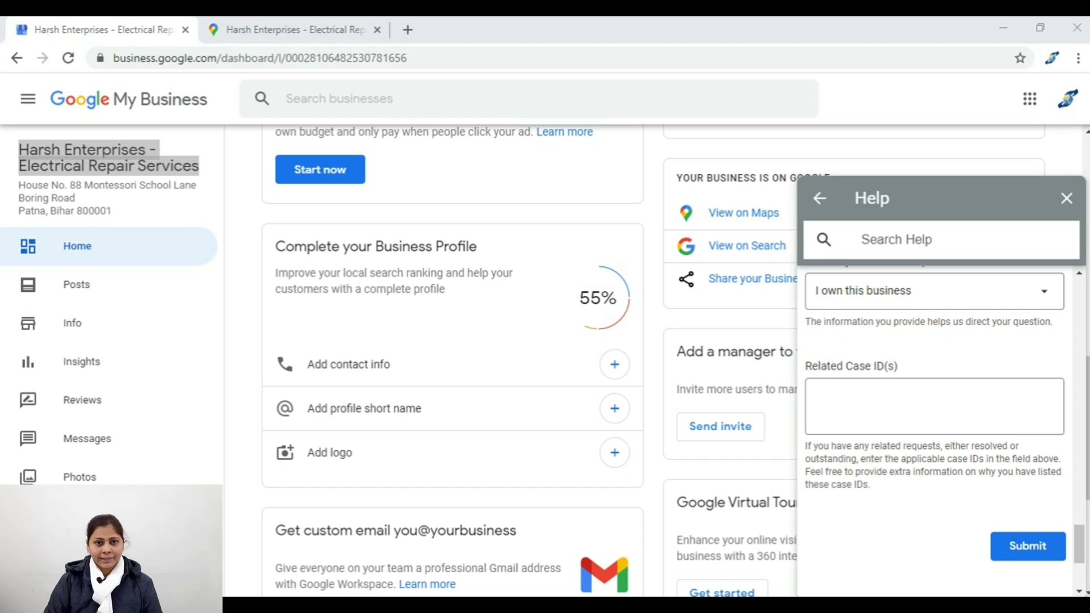
click(816, 395)
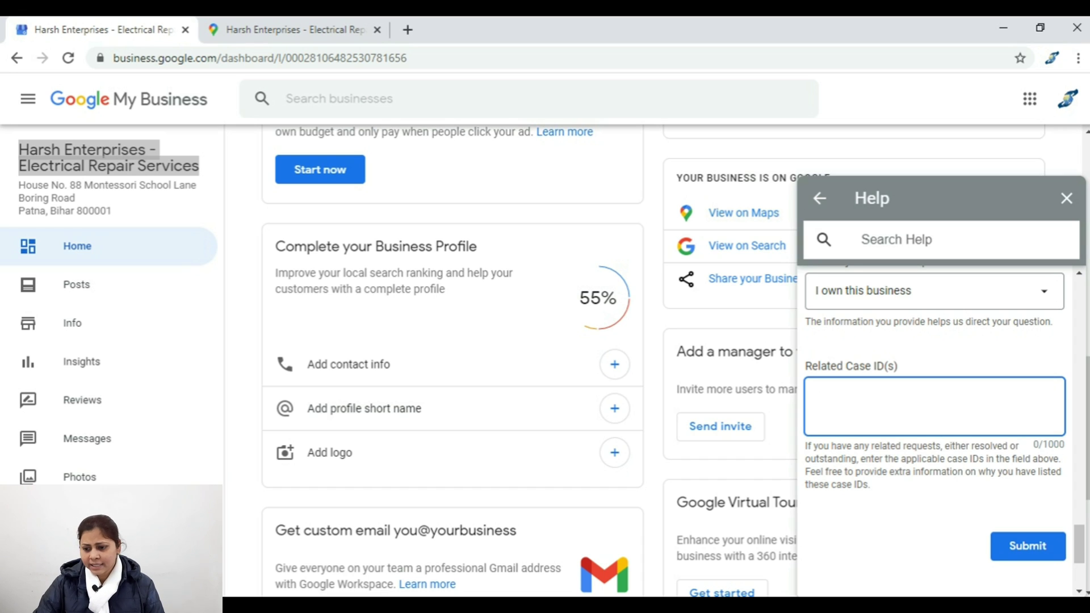
scroll(943, 431, down, 3)
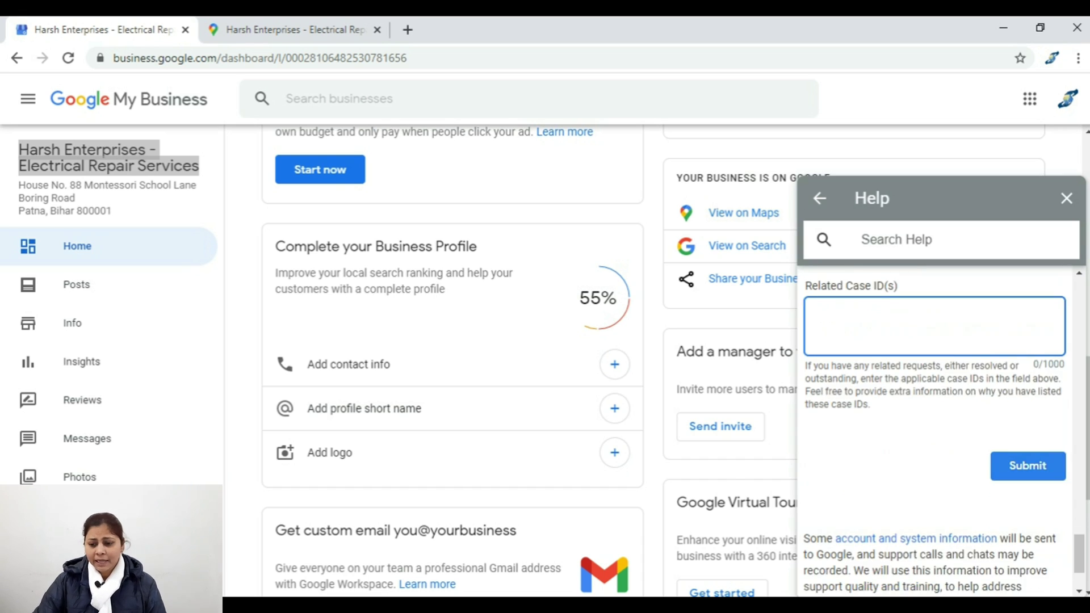
scroll(943, 431, down, 2)
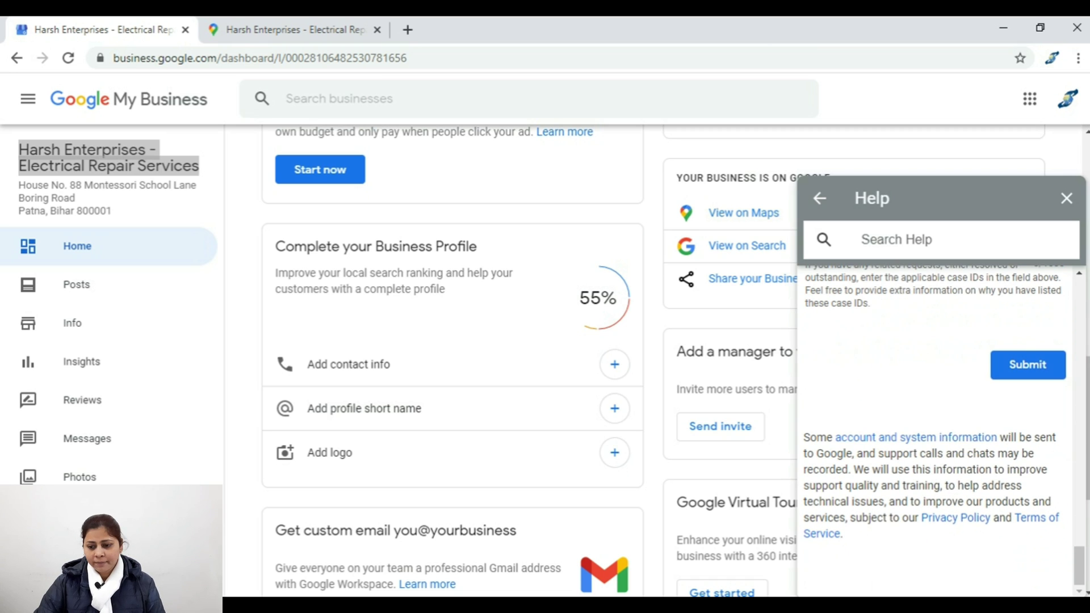
scroll(943, 397, up, 2)
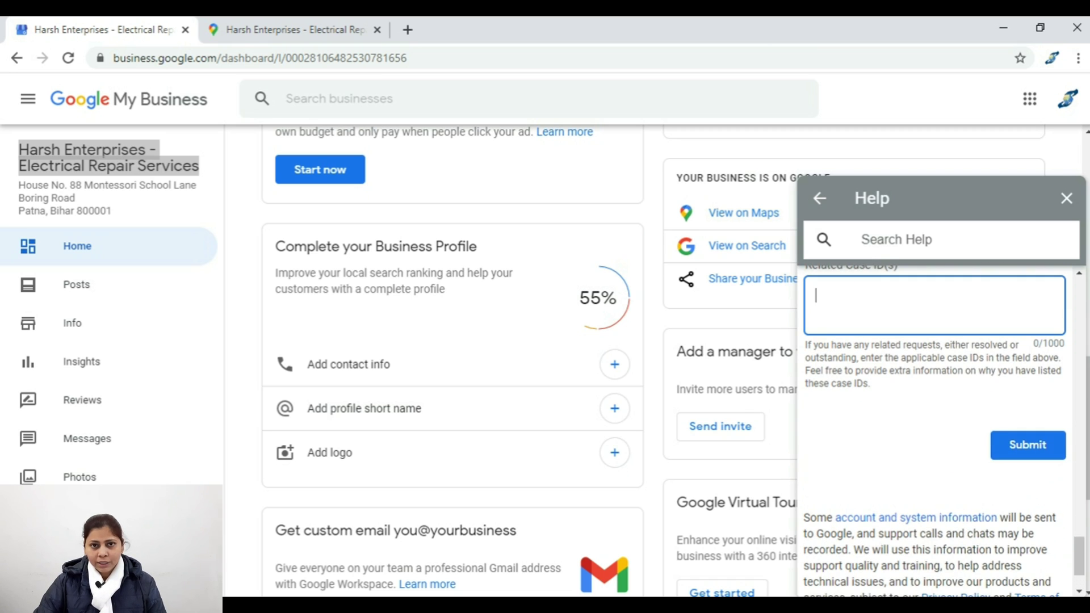